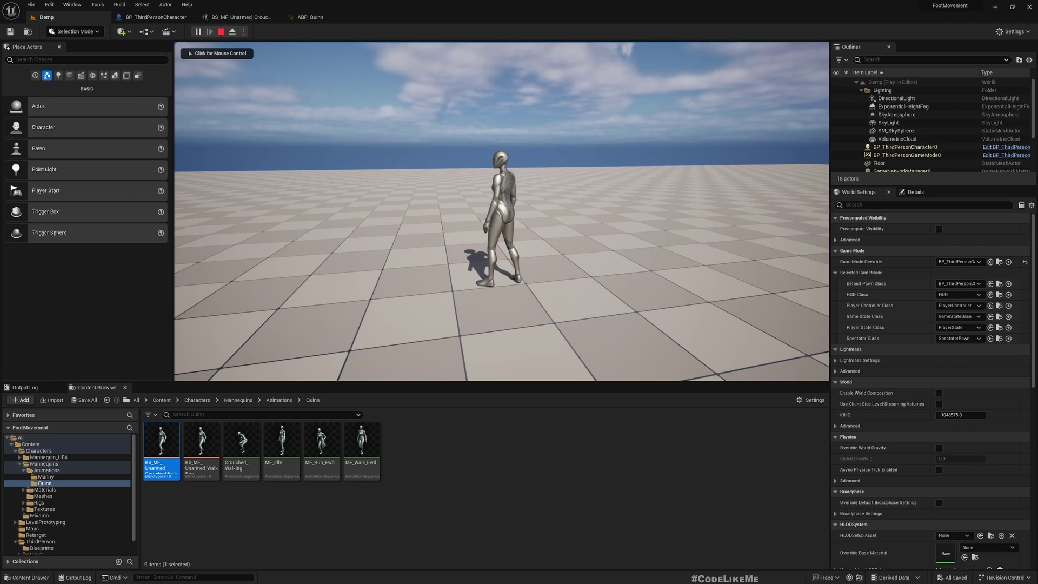
Stop the test session, open the Crouched_Walking animation, and view ABP_Quinn
key(Escape)
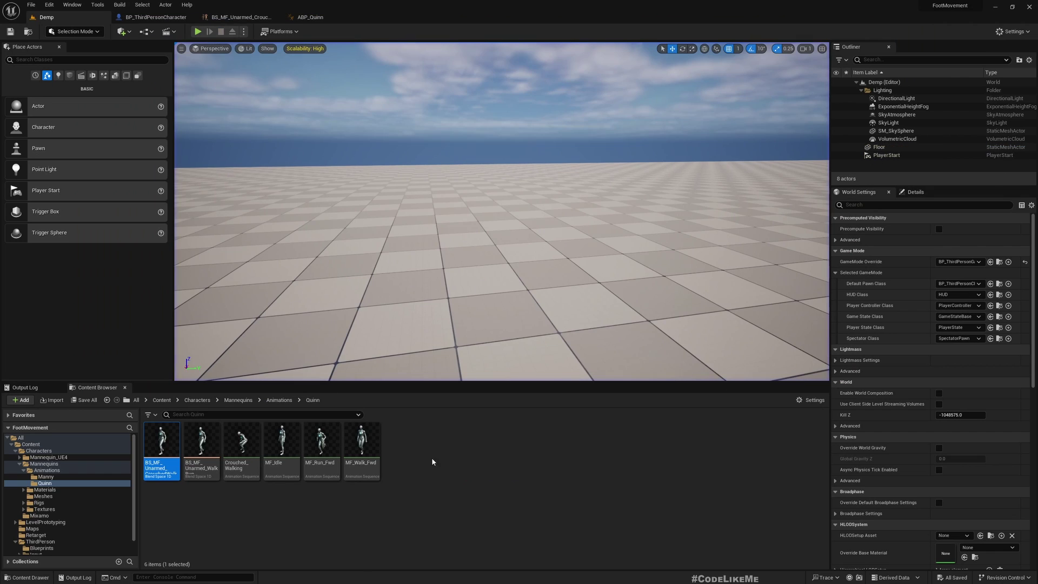
double_click(242, 440)
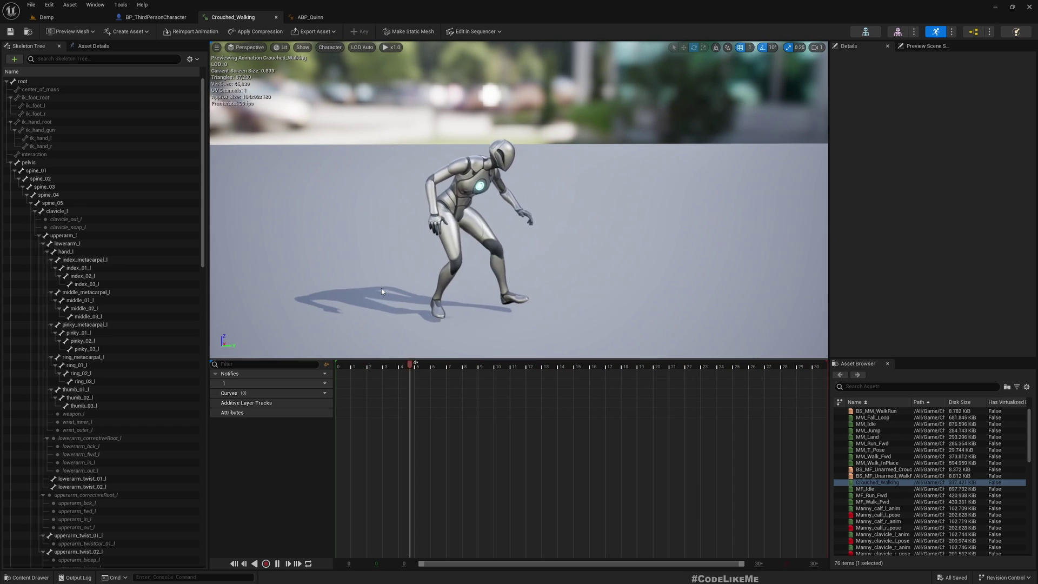
click(313, 18)
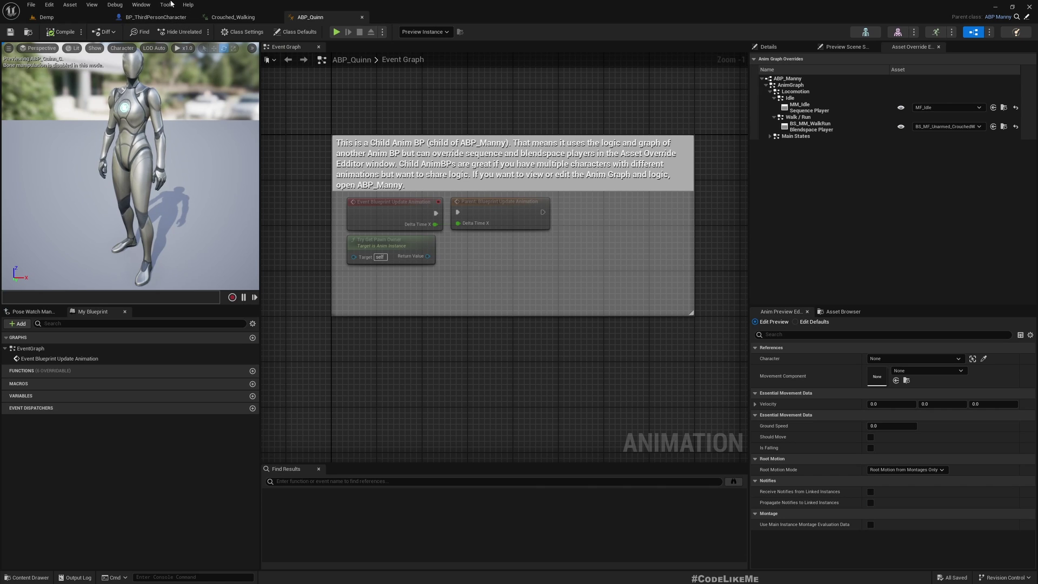
Play-test the Demp level with Alt+P, then stop it
click(46, 18)
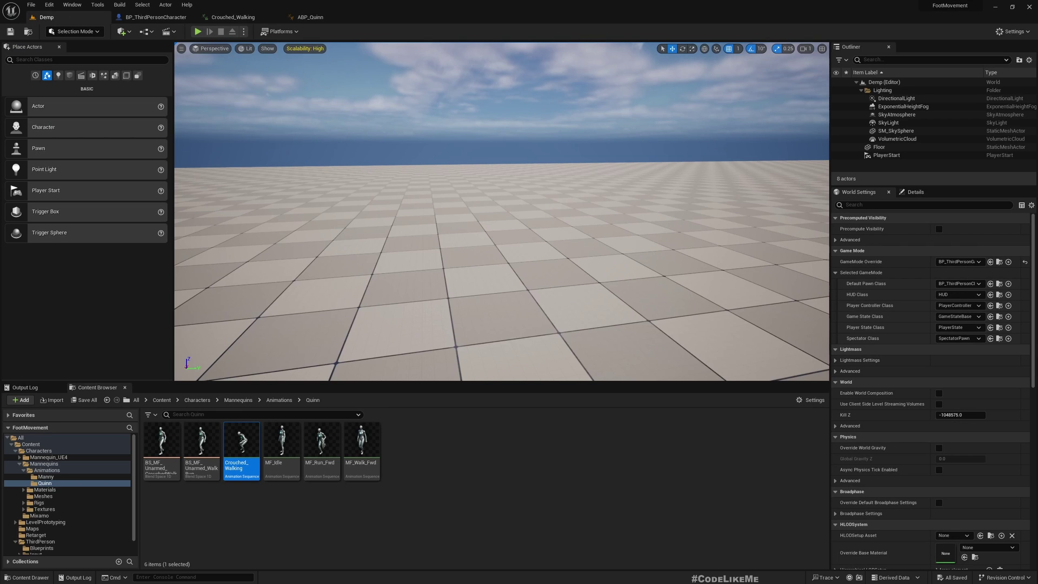
key(alt+p)
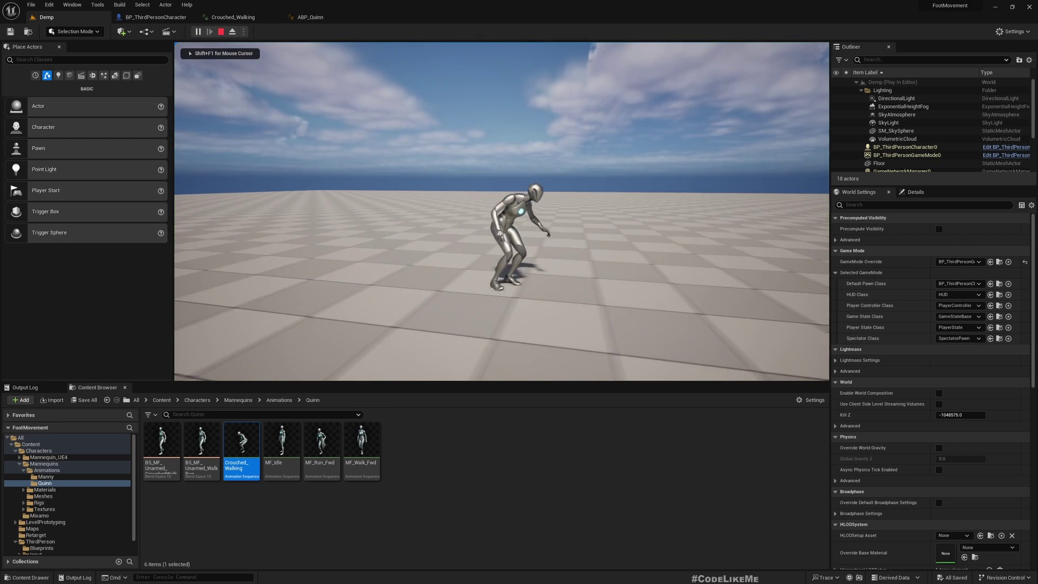
key(Escape)
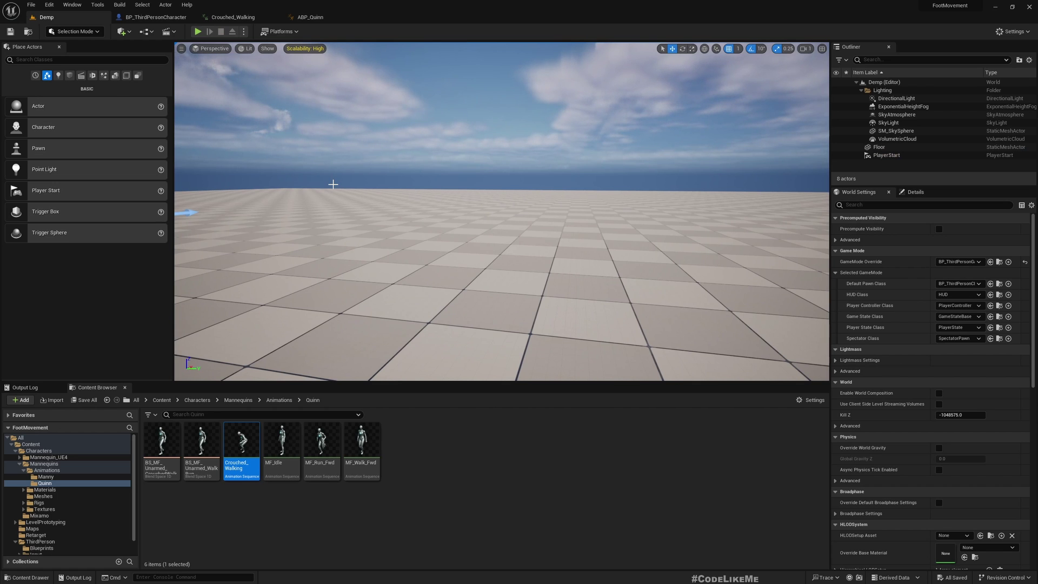
Open ABP_Quinn's parent ABP_Manny and navigate up to its main AnimGraph
click(304, 18)
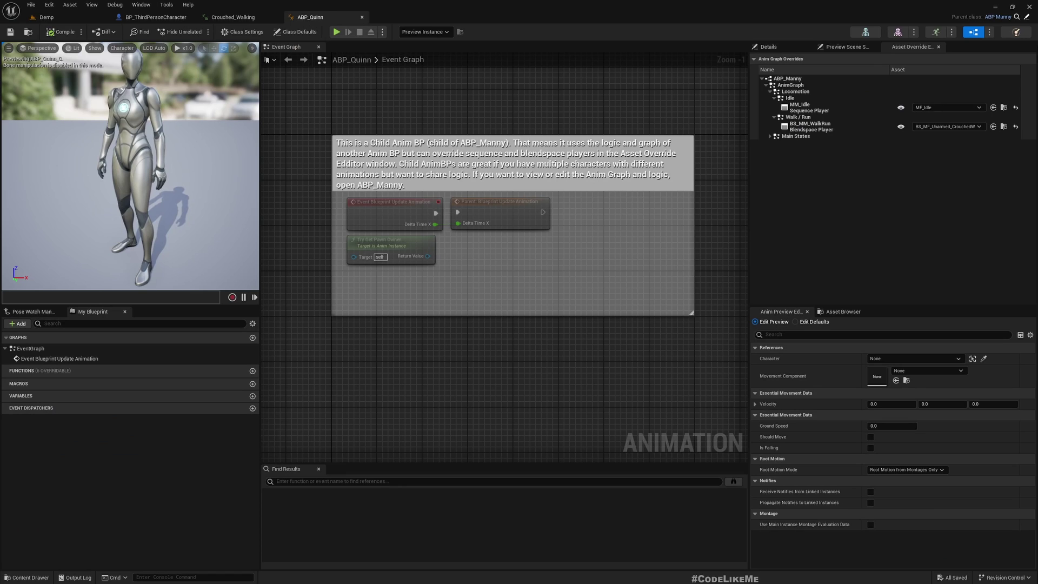
click(1027, 17)
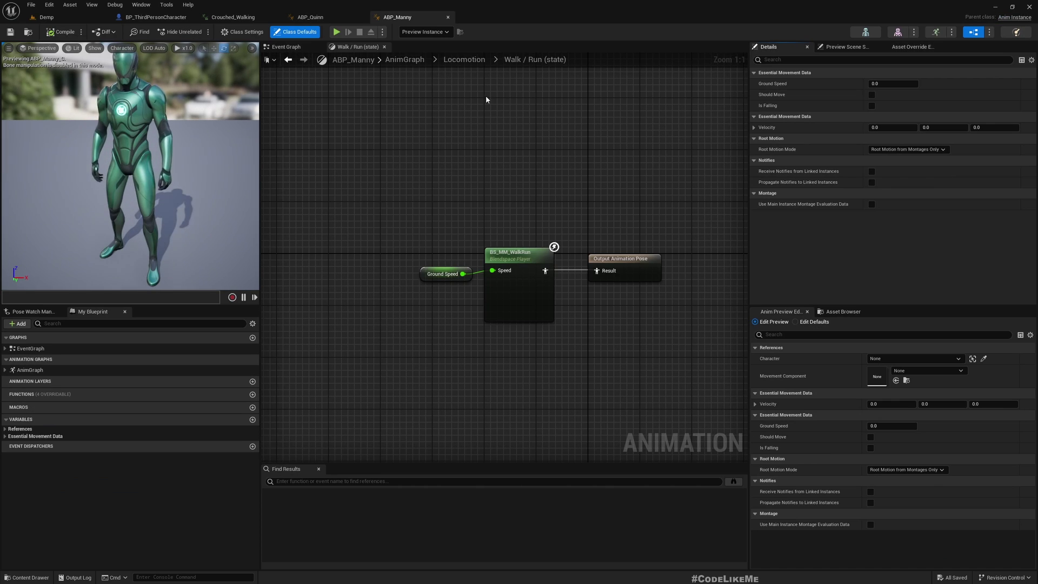
click(475, 66)
click(404, 59)
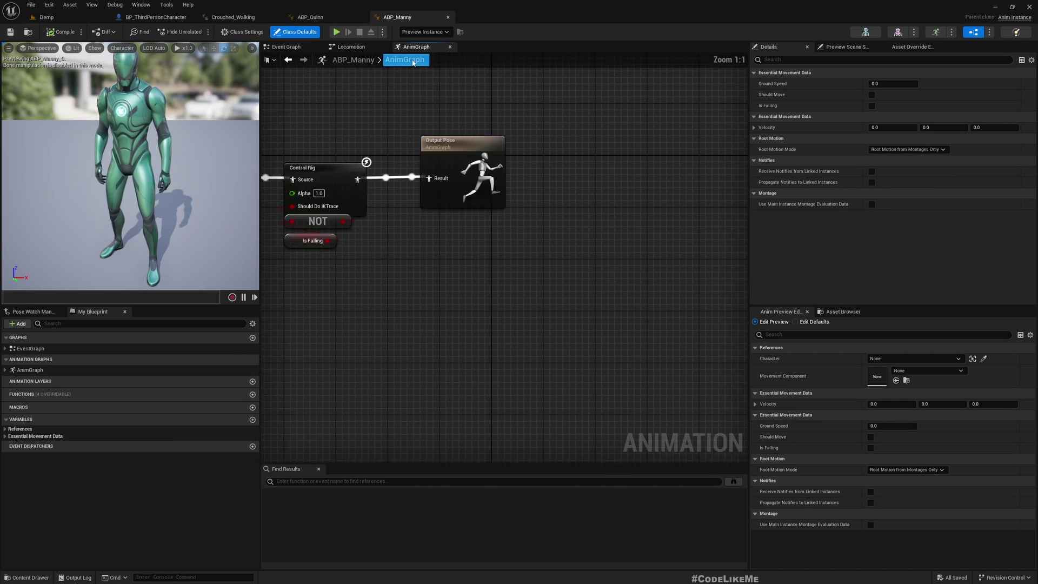
Inspect the Control Rig, NOT and Is Falling nodes, then view Crouched_Walking again
drag(510, 243, 578, 379)
click(524, 404)
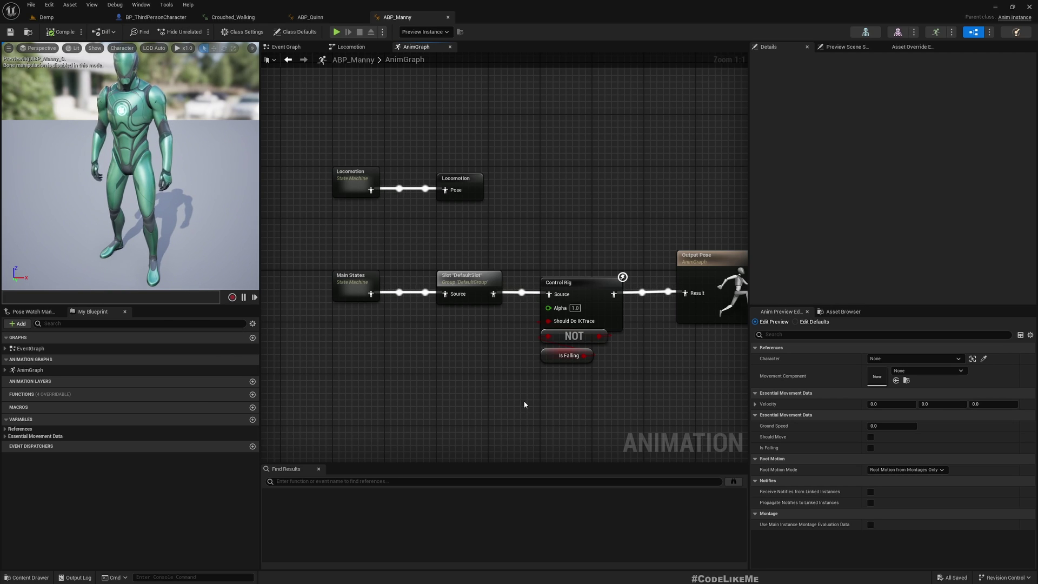
click(233, 17)
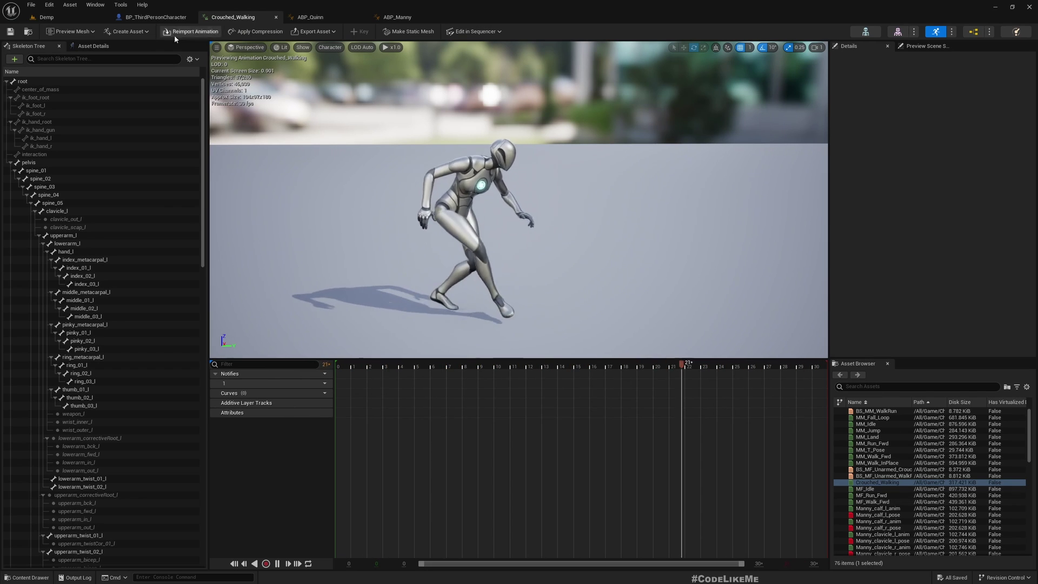
Select the MF_Run_Fwd animation asset and check ABP_Quinn's overrides
click(47, 17)
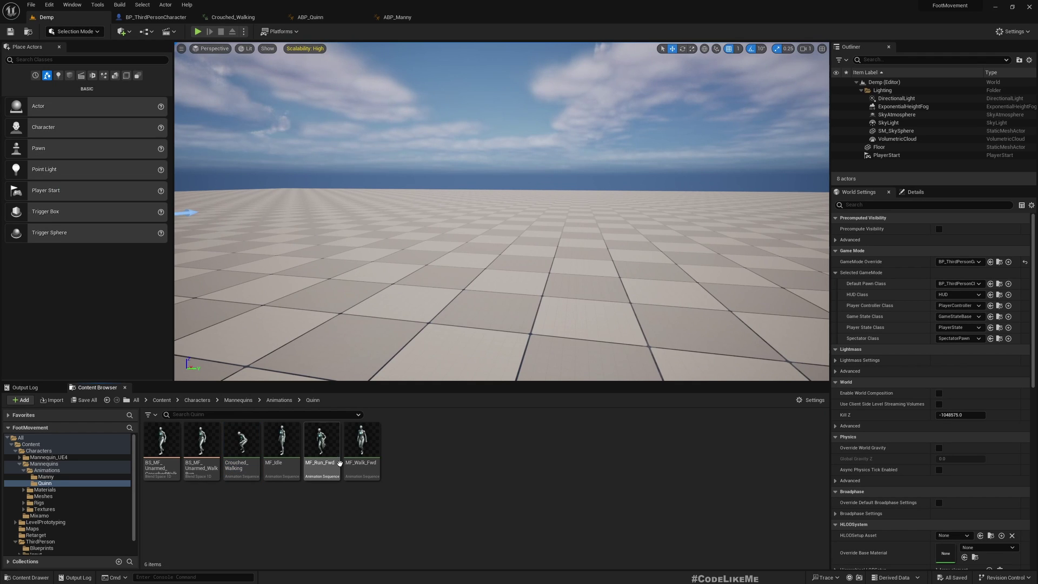
click(321, 449)
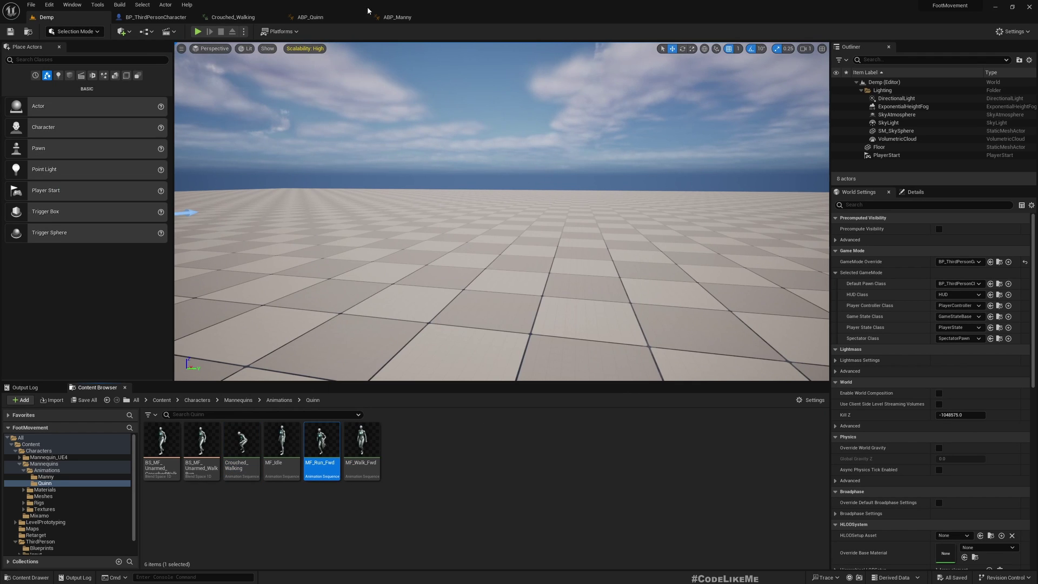
click(310, 17)
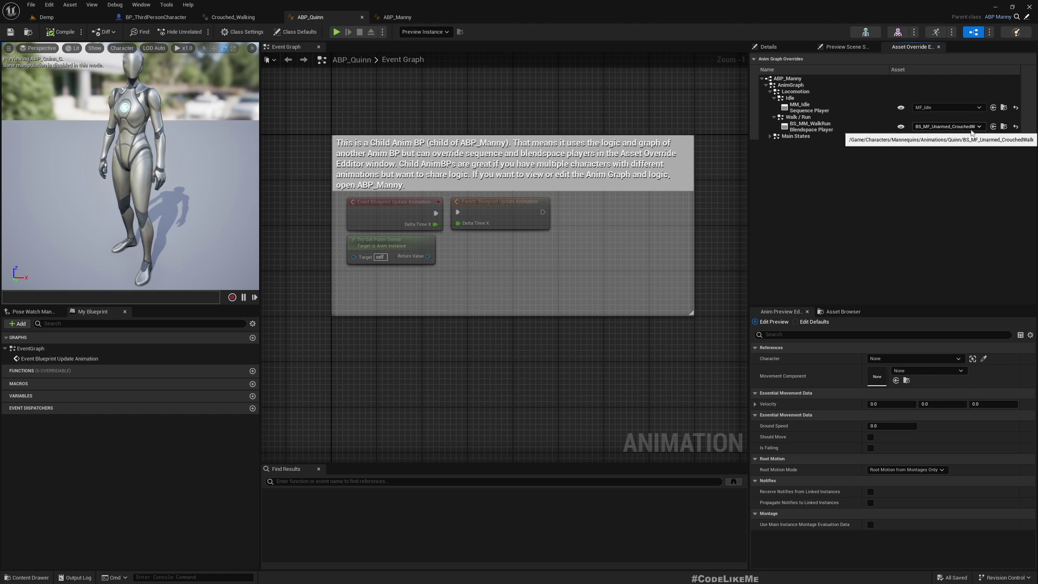
click(1003, 127)
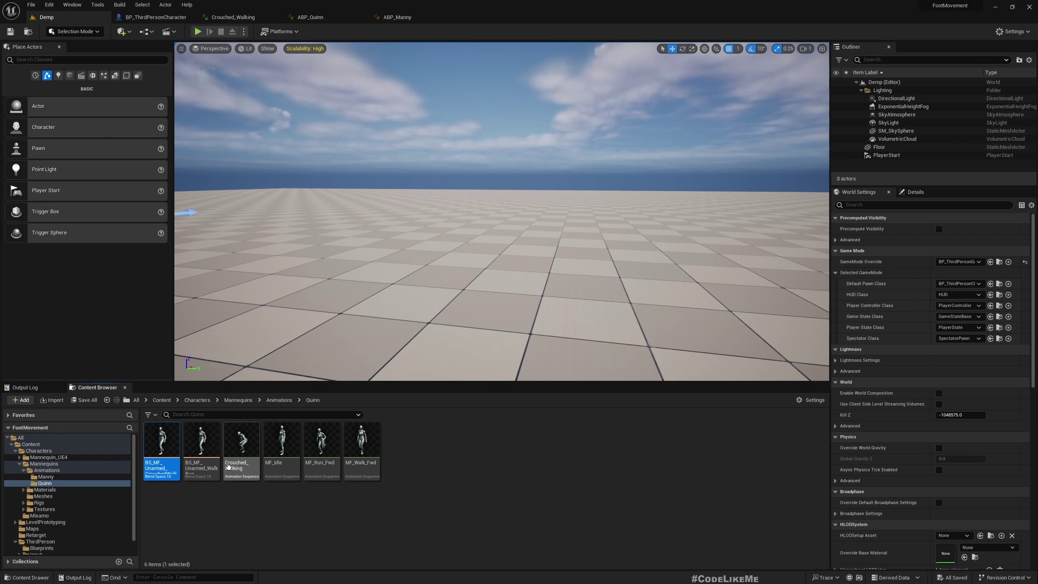
Open the BS_MF_Unarmed_CrouchedWalk and BS_MF_Unarmed_WalkRun blend spaces
double_click(161, 449)
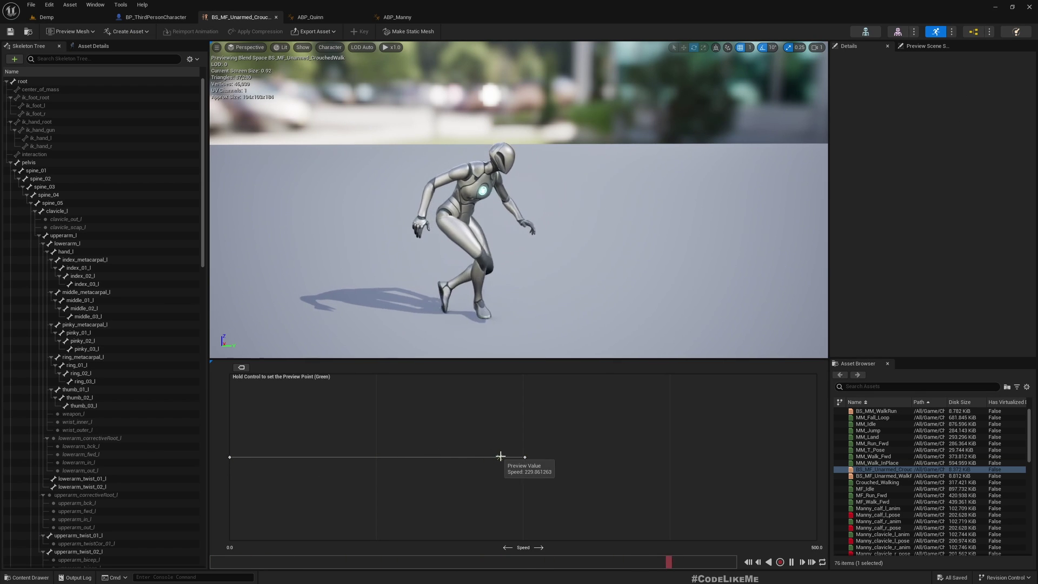
click(46, 16)
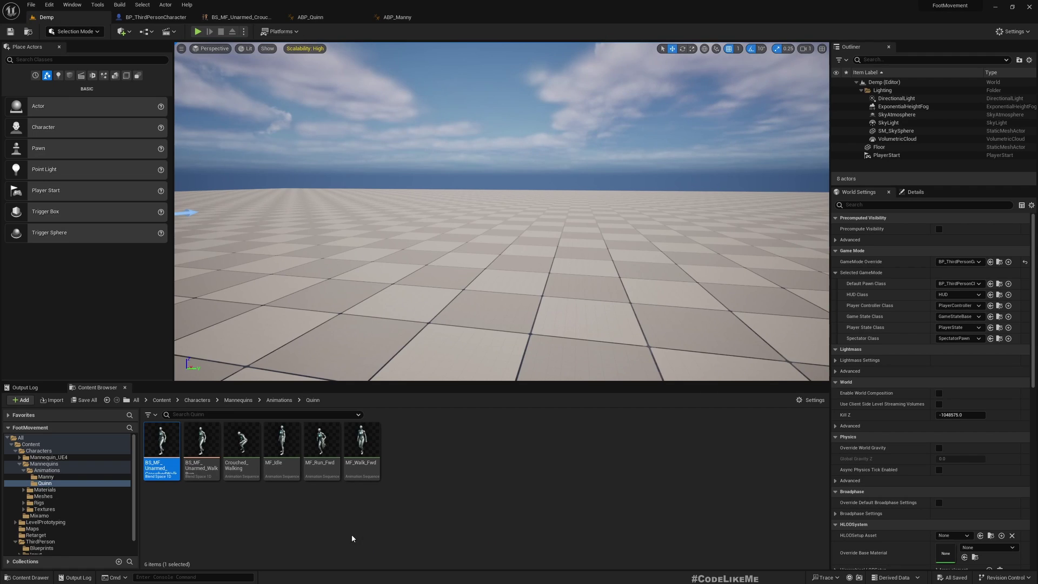
double_click(201, 447)
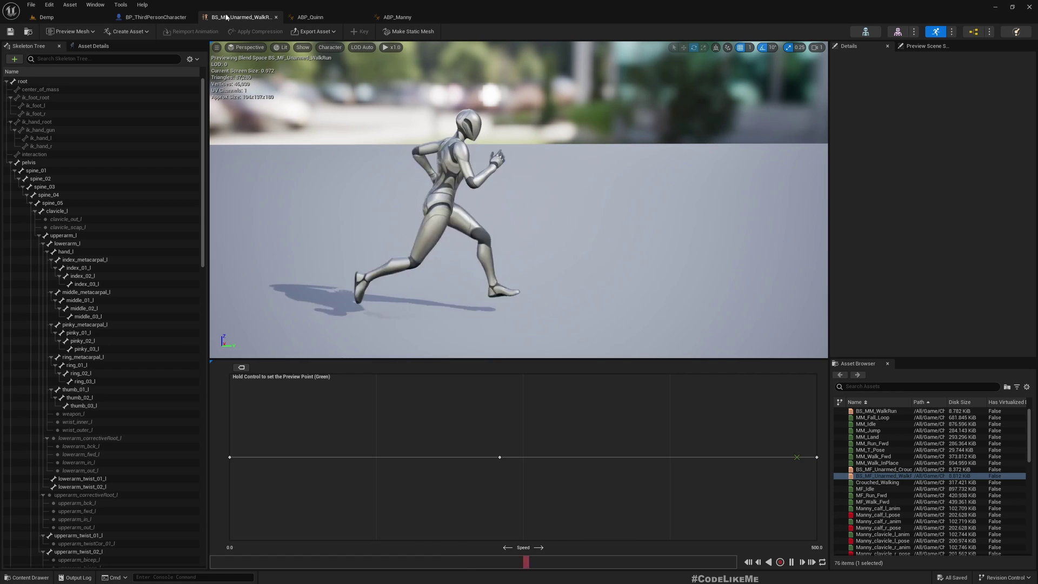
click(47, 17)
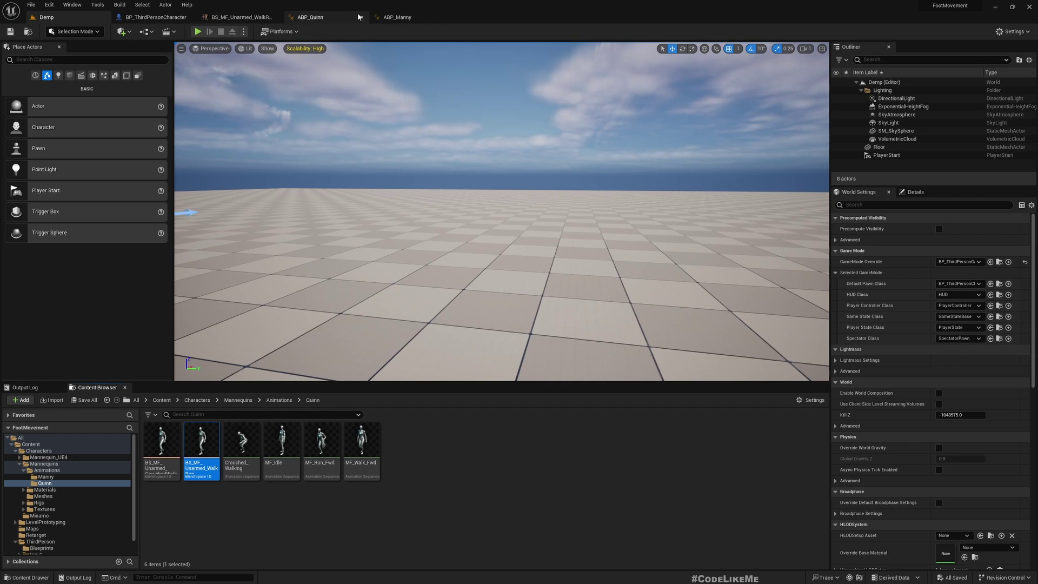
Assign BS_MF_Unarmed_WalkRun as ABP_Quinn's Walk / Run blendspace override
click(318, 18)
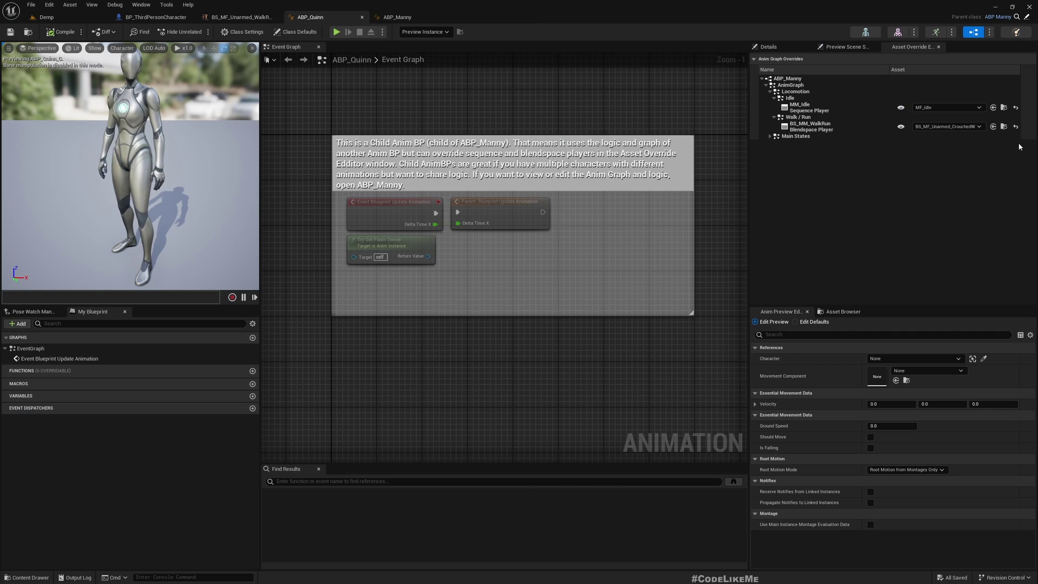
click(994, 127)
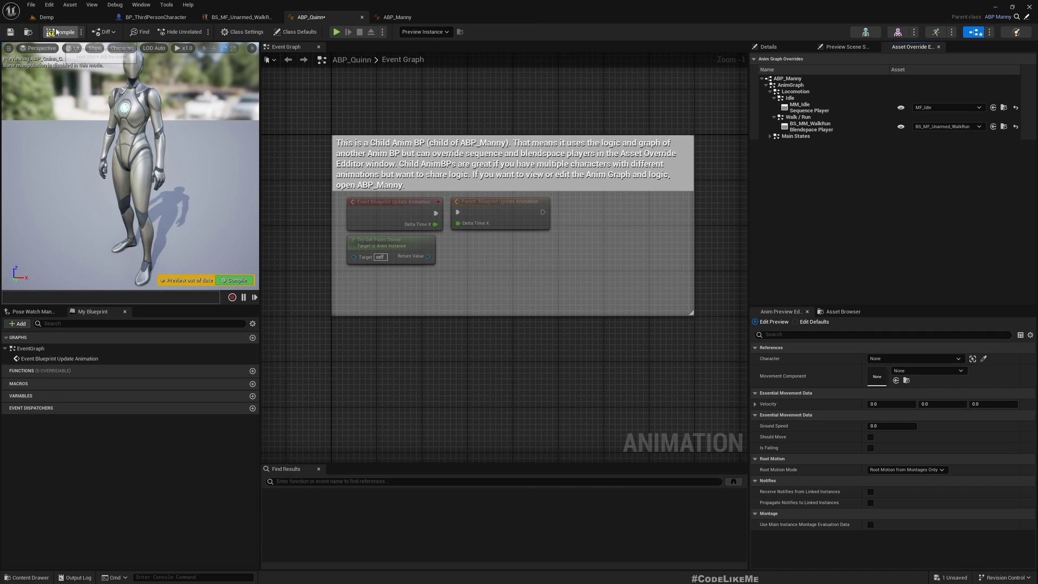
click(69, 20)
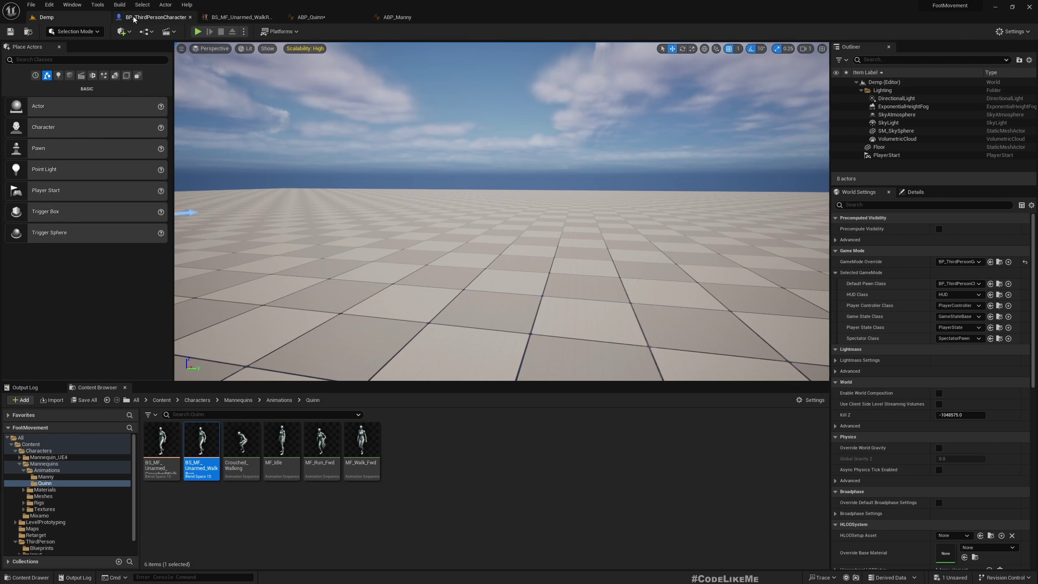
Test-play the level, running the character forward and turning, then stop
click(198, 31)
key(d)
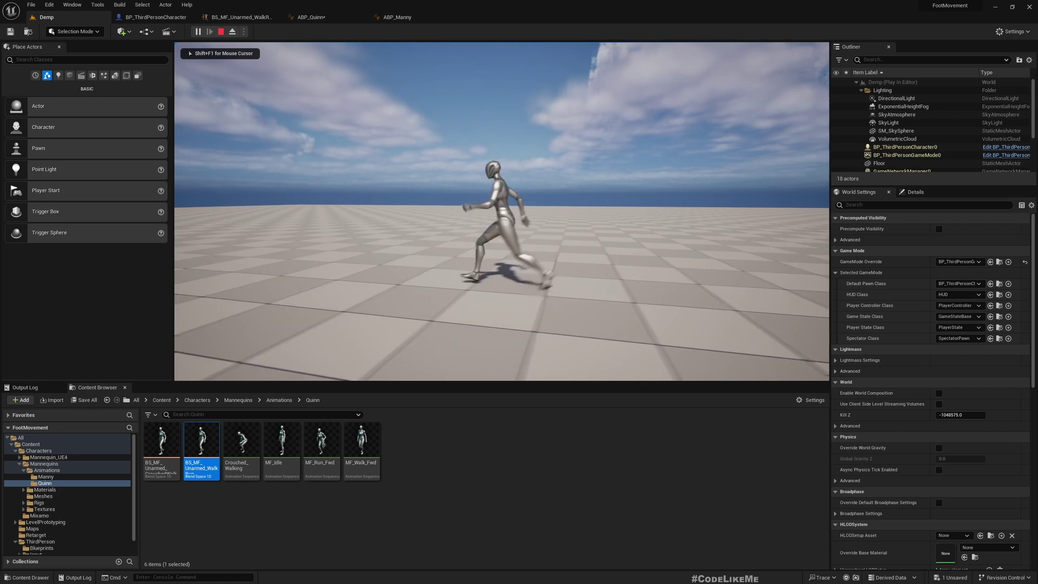
key(w)
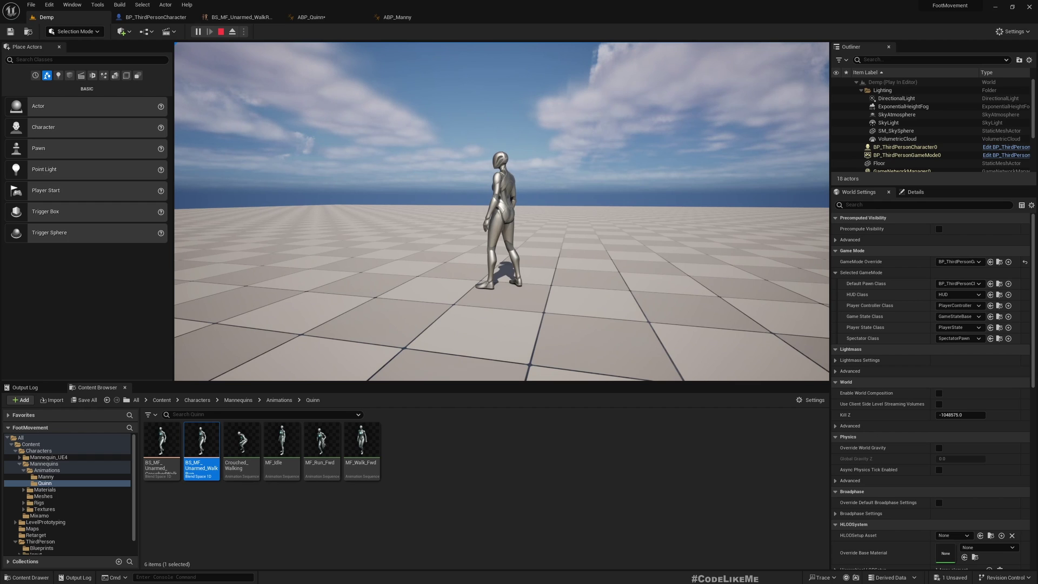
key(Escape)
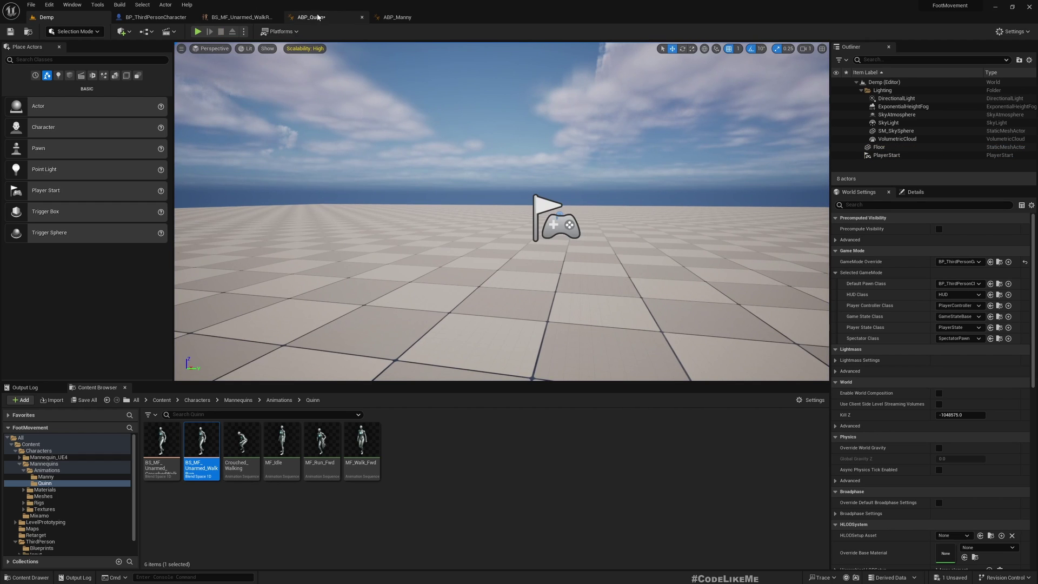
Pause the WalkRun blend space preview and compare the ik_foot_l and foot_l bone transforms
click(230, 21)
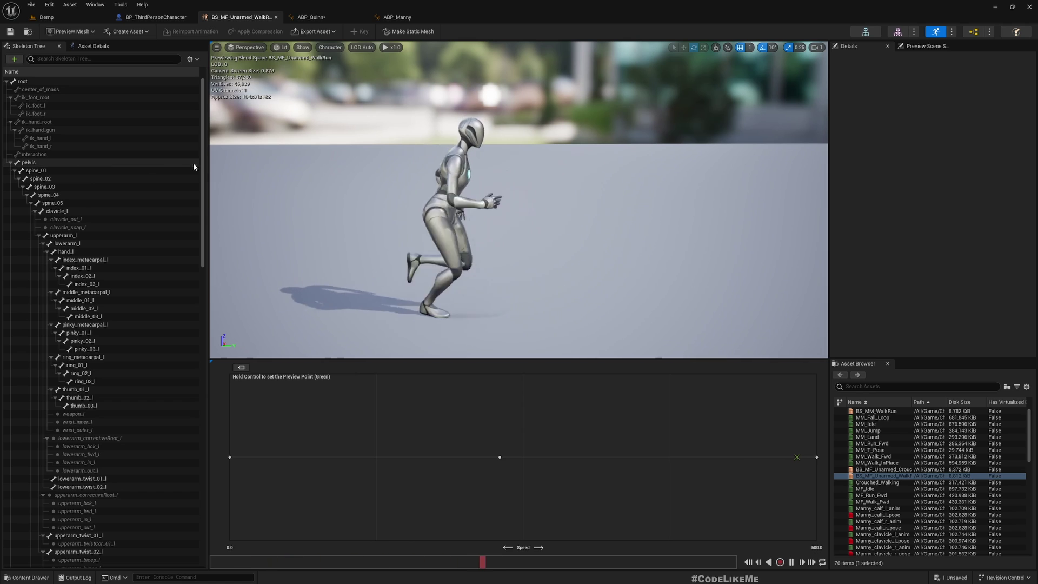
click(41, 106)
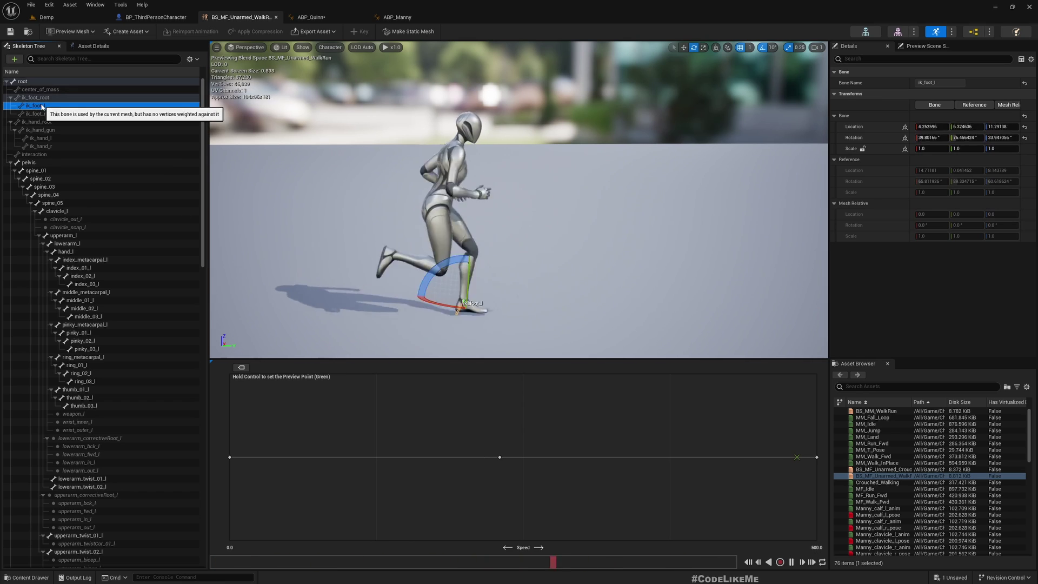
key(space)
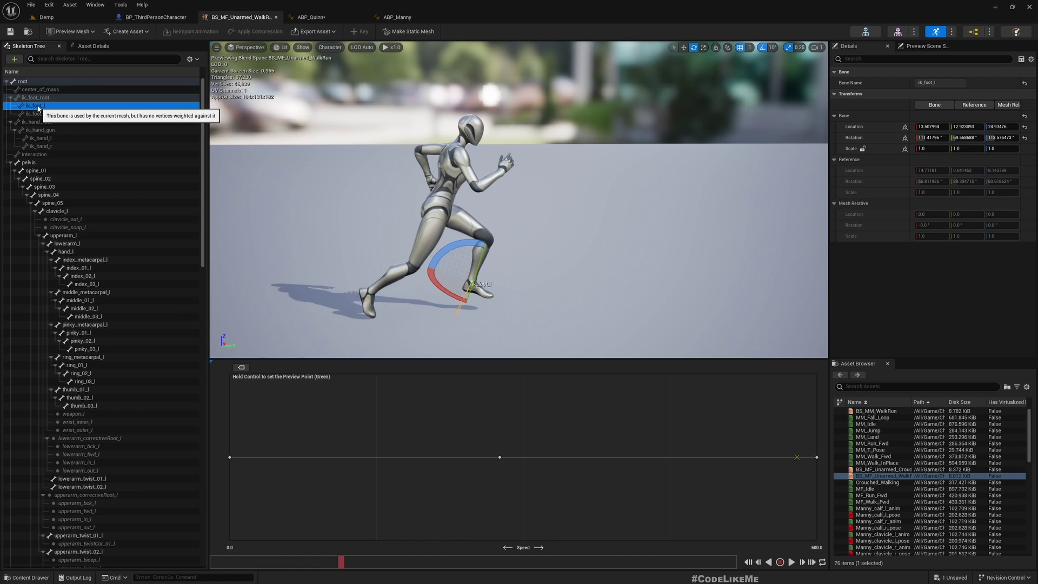
key(space)
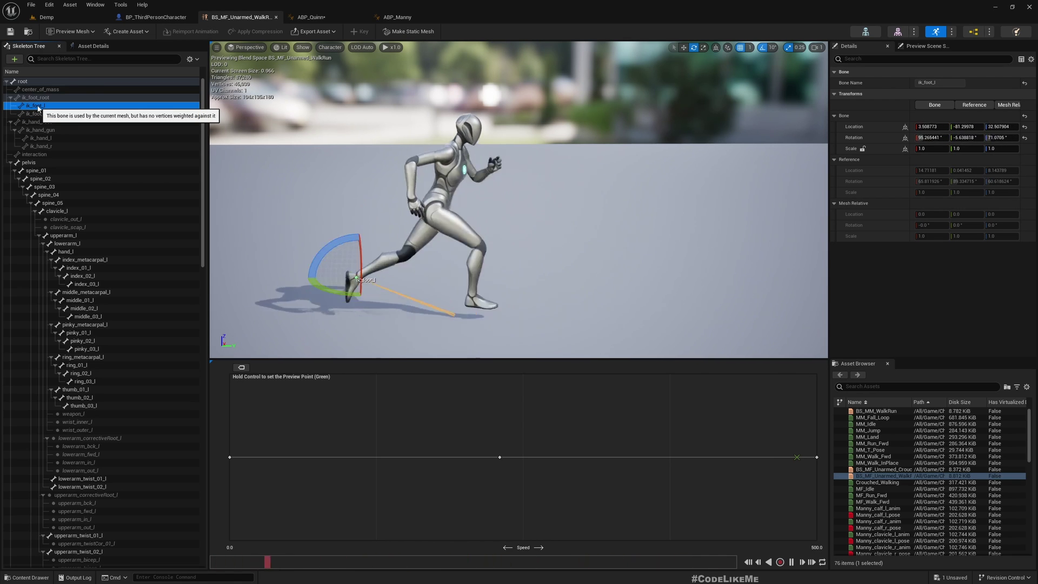
key(space)
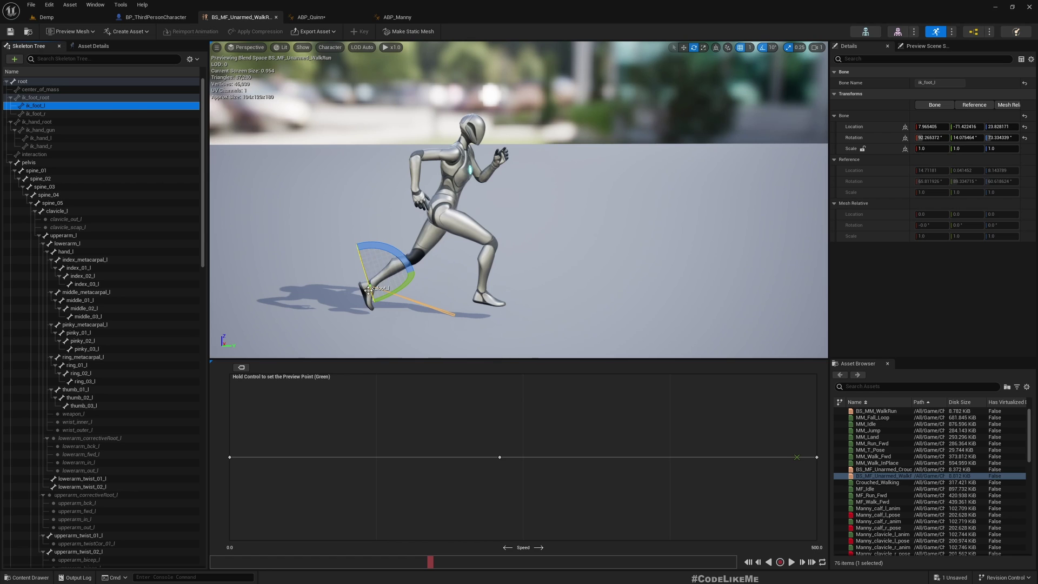
scroll(369, 289, up, 5)
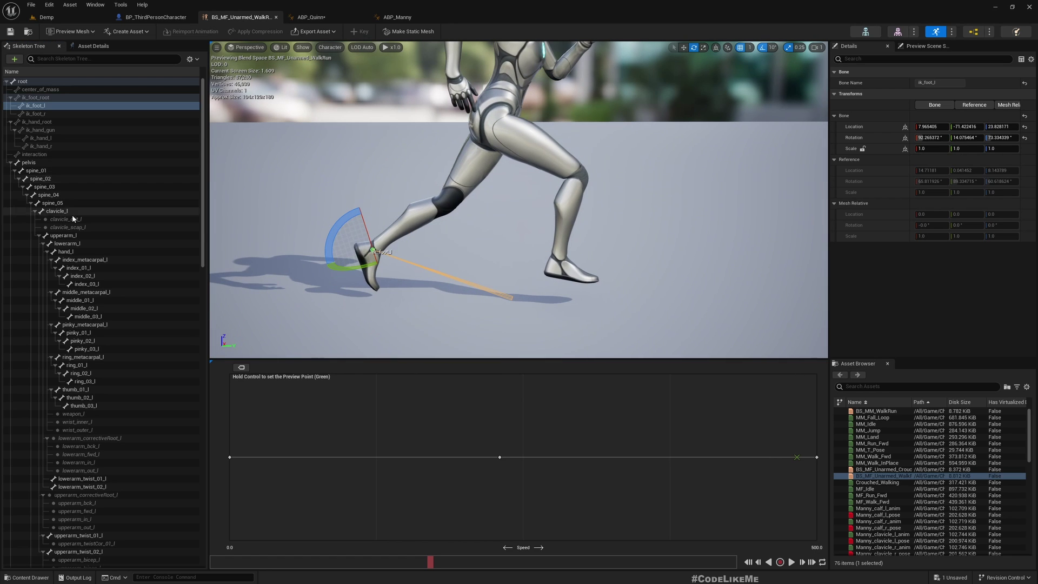
scroll(83, 378, down, 15)
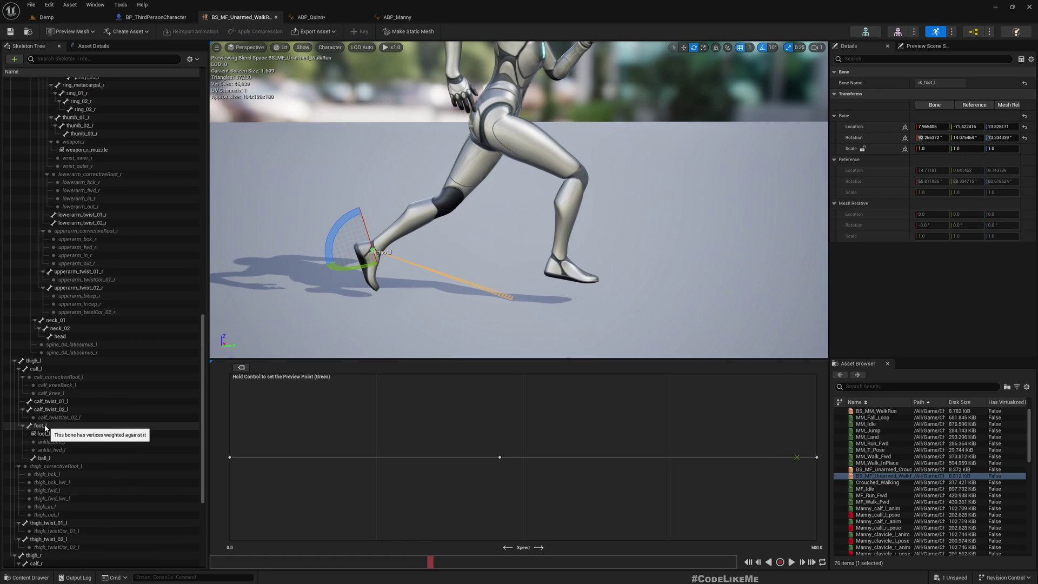
click(54, 426)
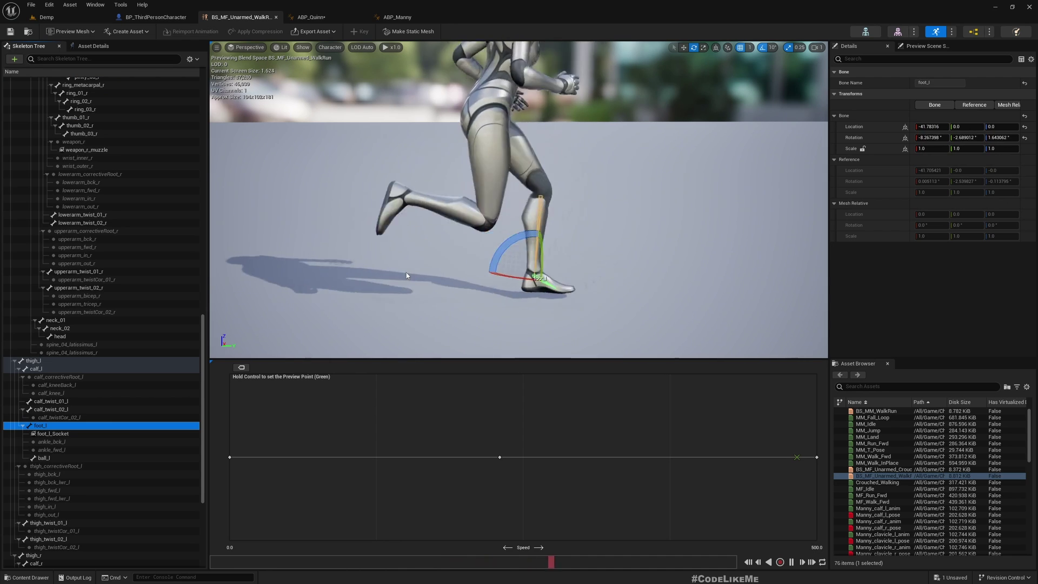
drag(202, 353, 229, 164)
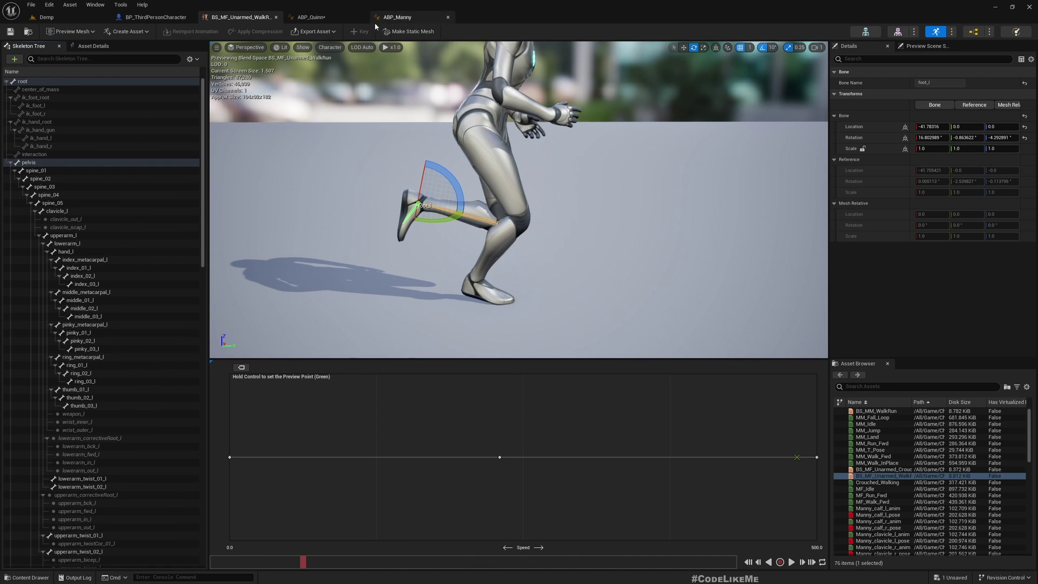
Open Crouched_Walking and scrub it to check whether ik_foot_l follows the left foot
click(81, 21)
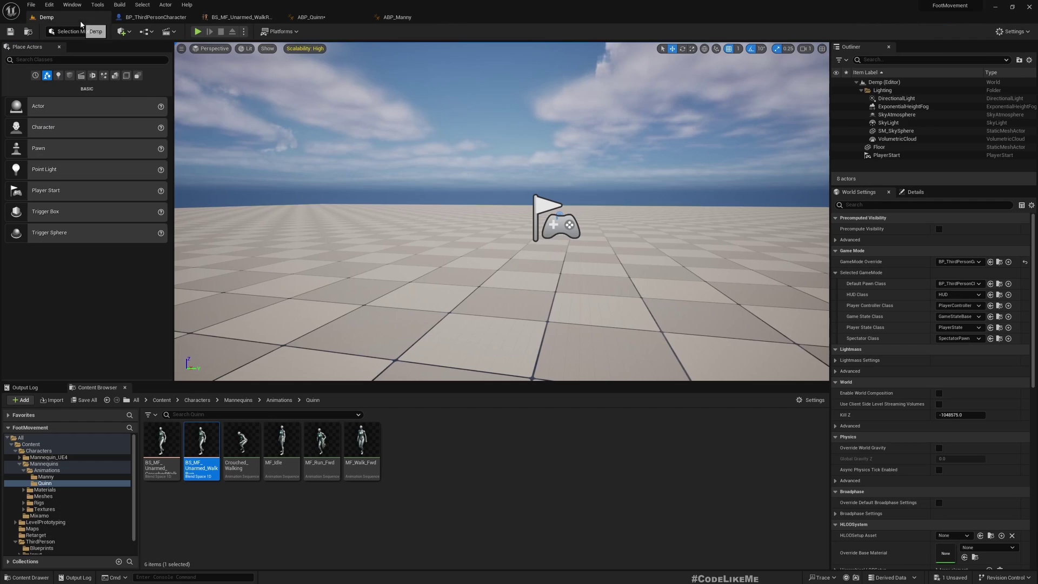
double_click(241, 451)
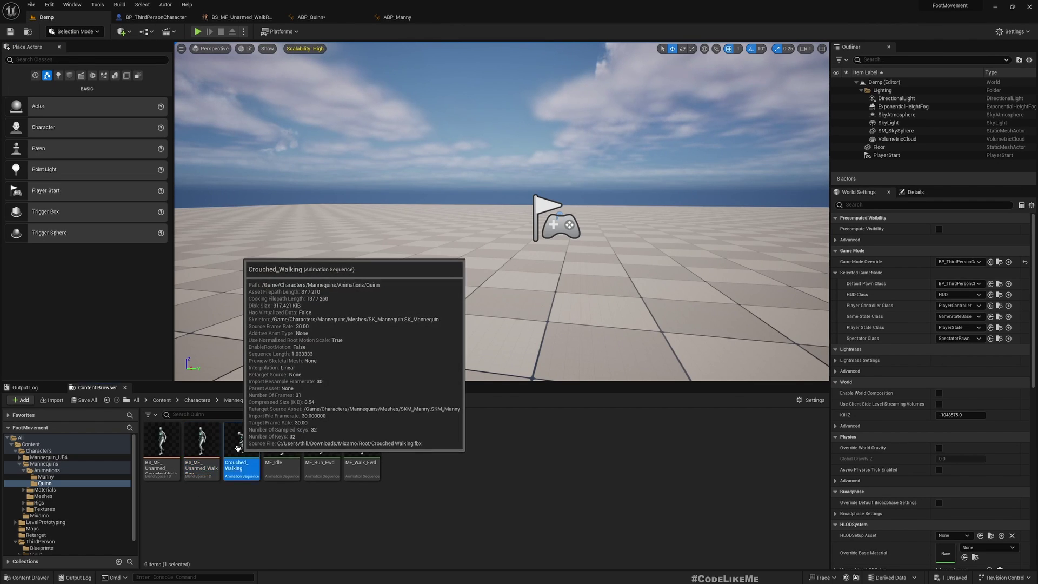
drag(354, 368, 437, 371)
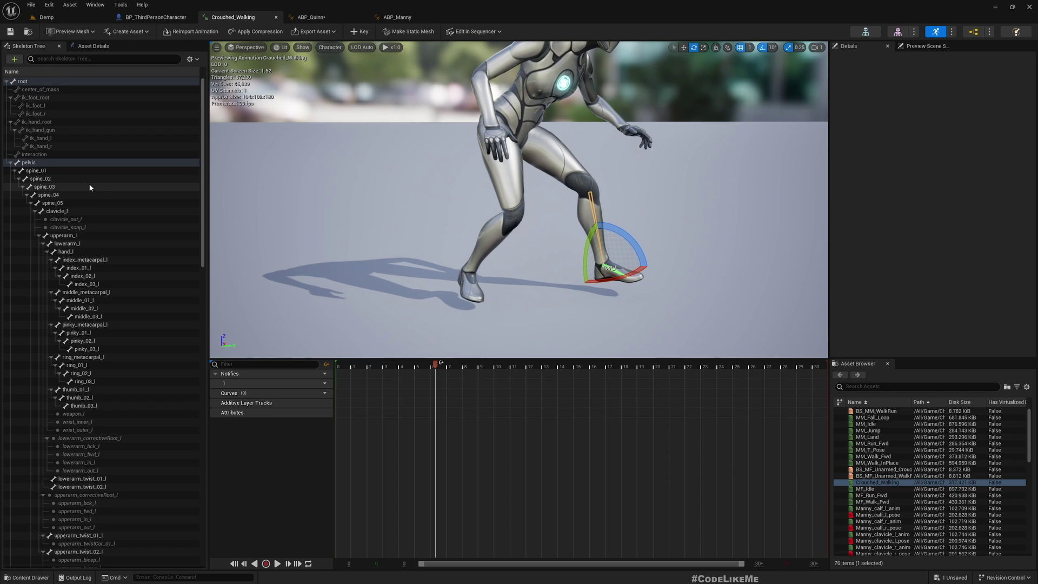
drag(437, 371, 378, 381)
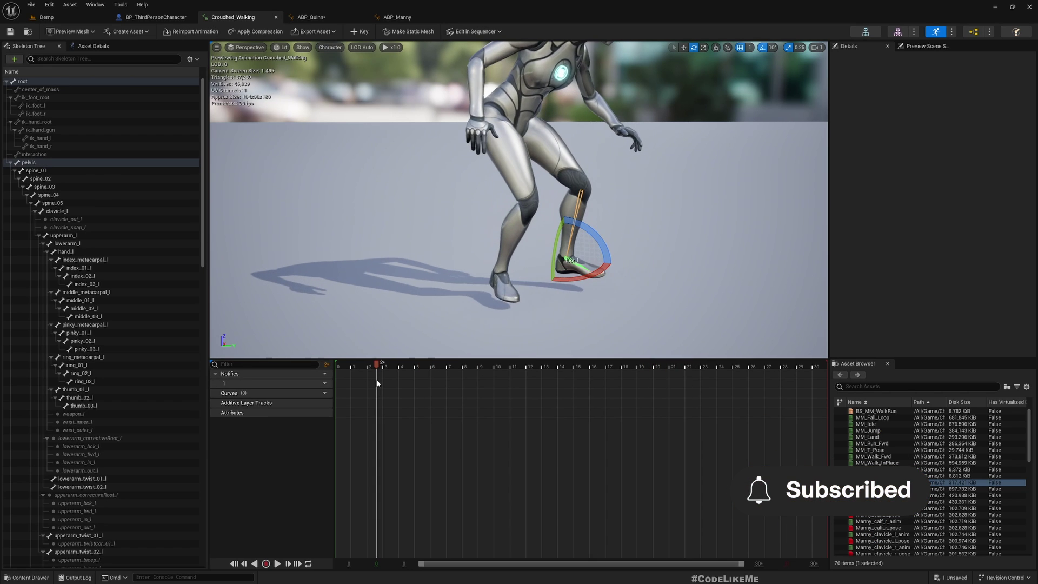
click(38, 106)
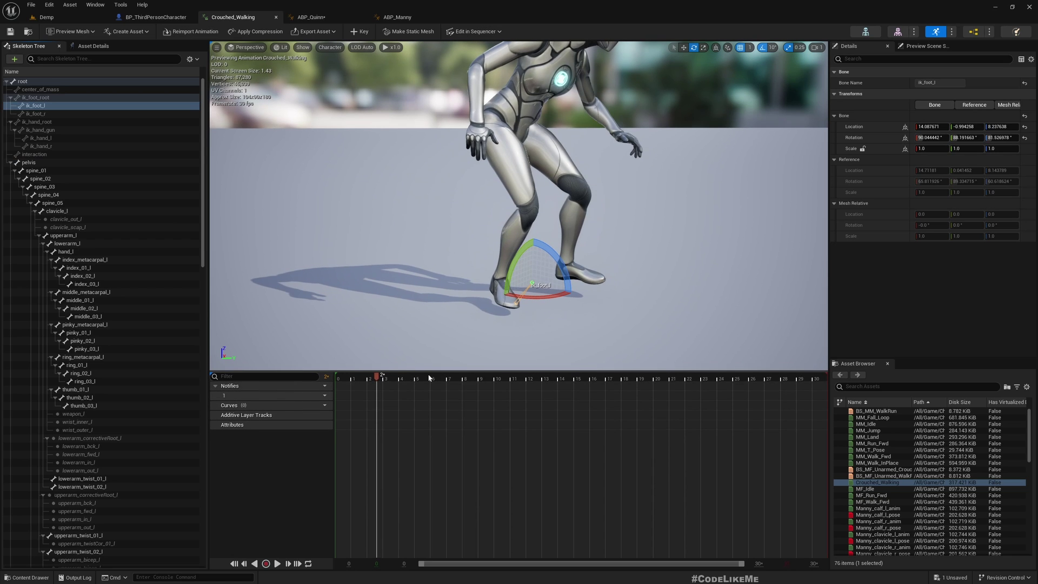
drag(381, 376, 636, 397)
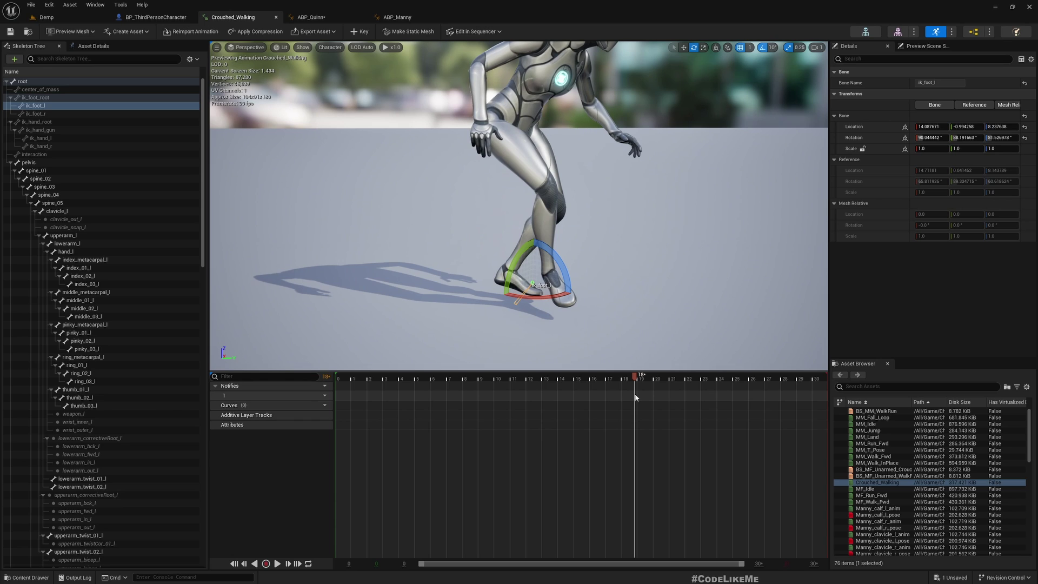
Compare ABP_Manny and ABP_Quinn, ending on ABP_Manny's AnimGraph
click(394, 20)
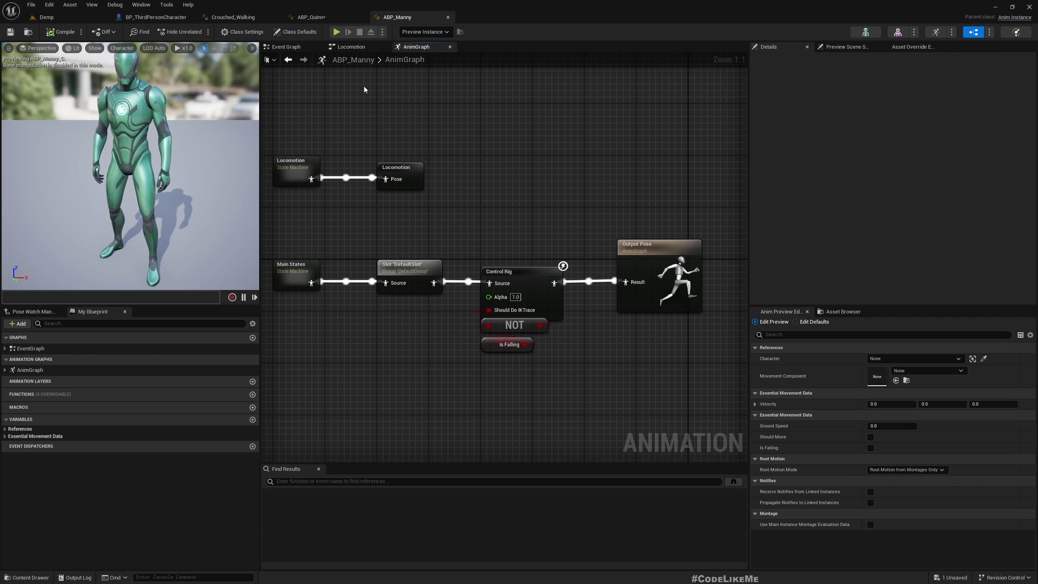
click(311, 17)
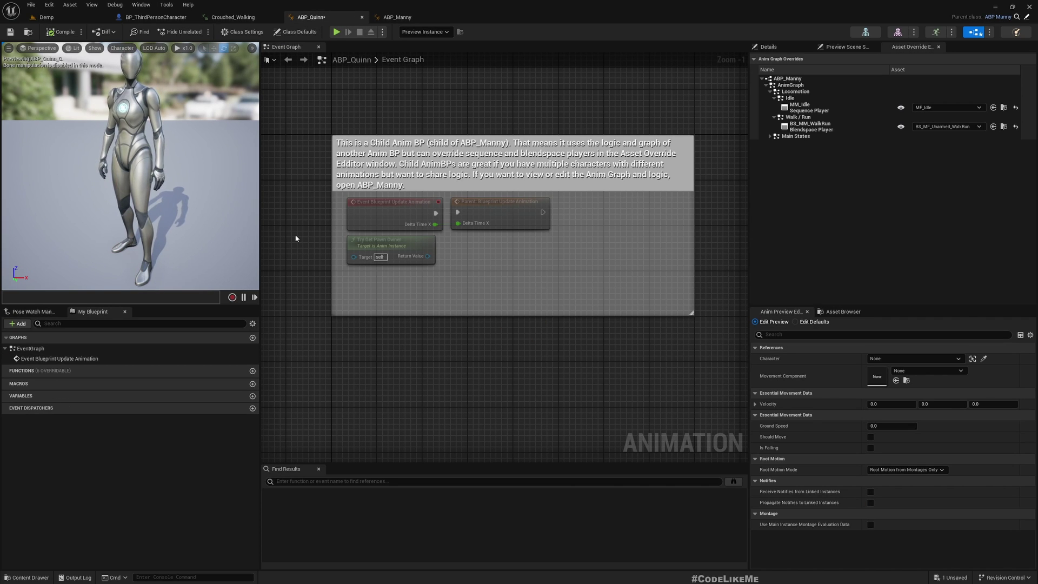
key(ctrl+Tab)
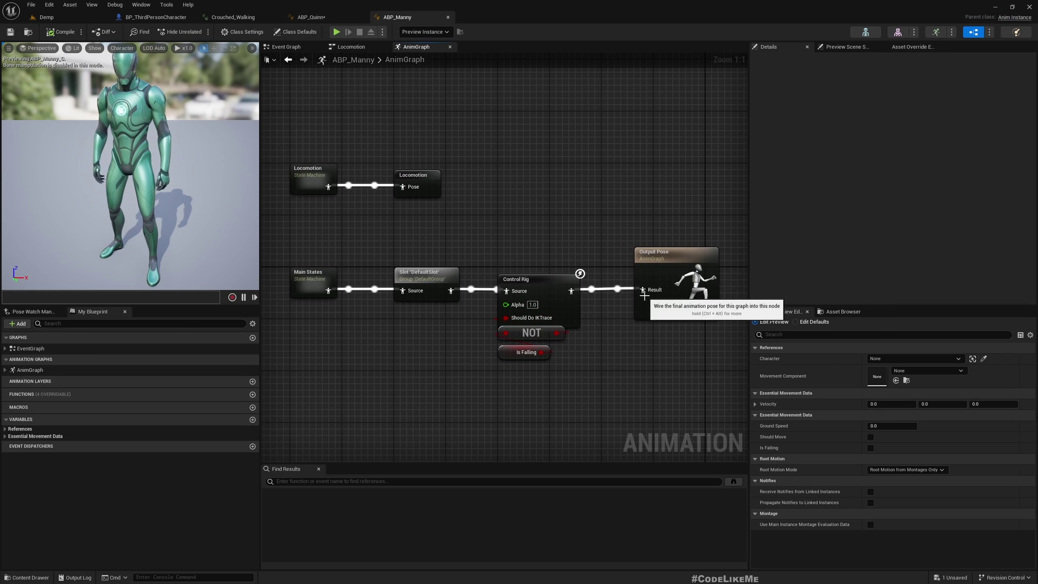
Inspect the Control Rig, NOT and Is Falling nodes, then pan to the state machines
drag(502, 271, 543, 362)
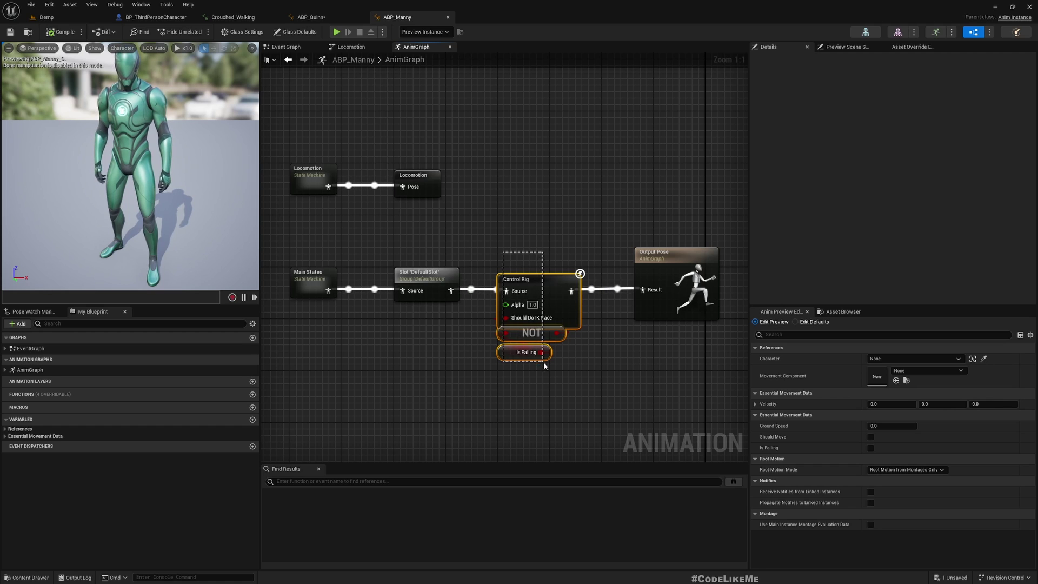
right_drag(536, 363, 484, 325)
click(414, 365)
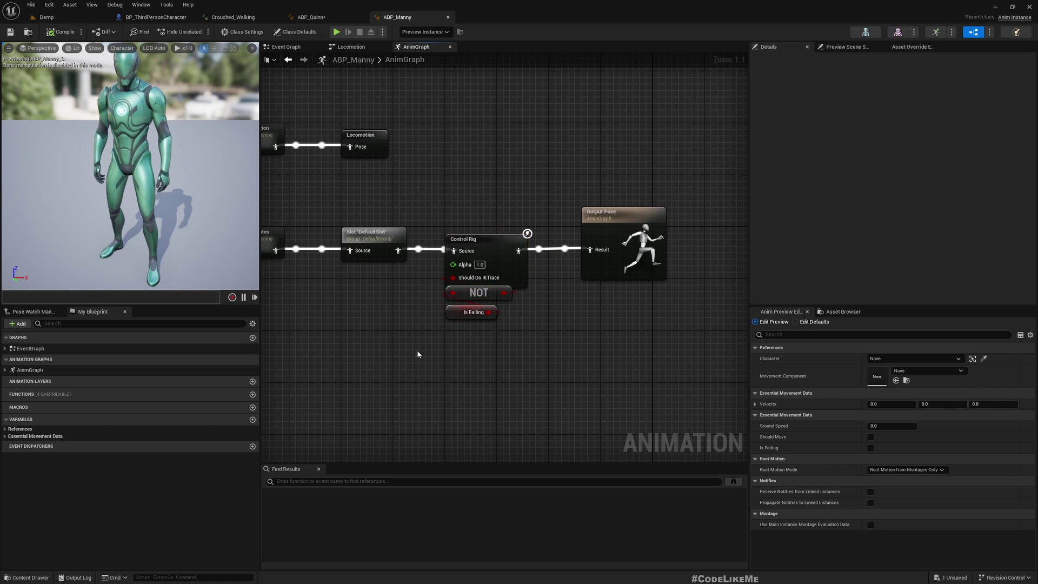
right_drag(417, 354, 520, 390)
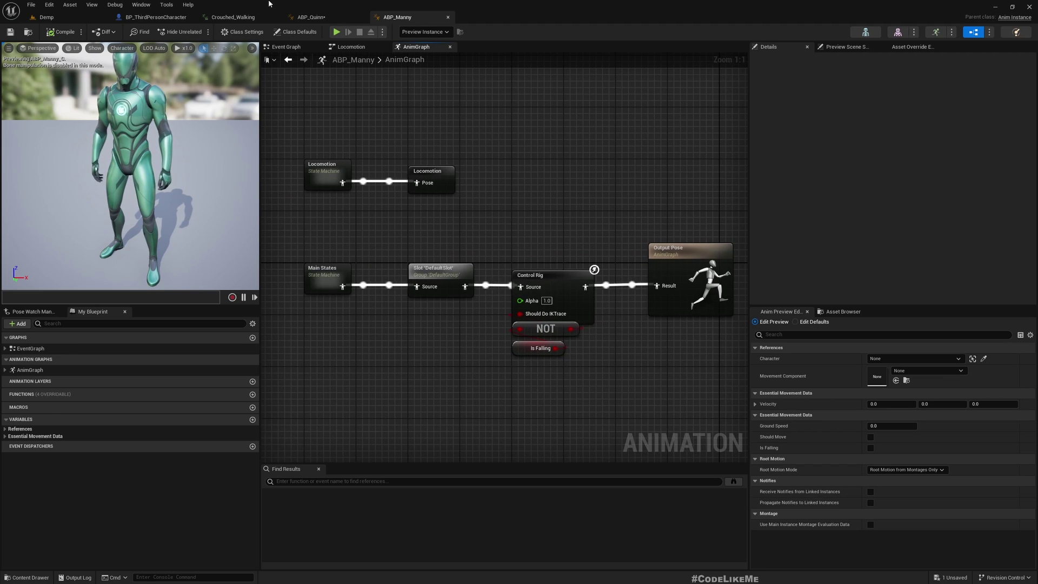
Assign BS_MF_Unarmed_CrouchedWalk to ABP_Quinn's Walk/Run override
click(314, 18)
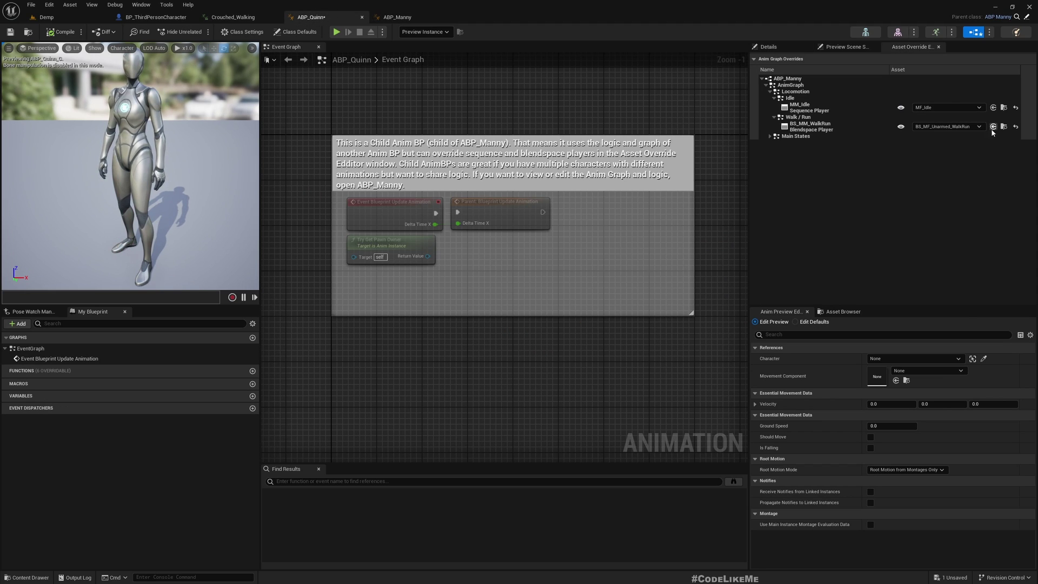
click(52, 17)
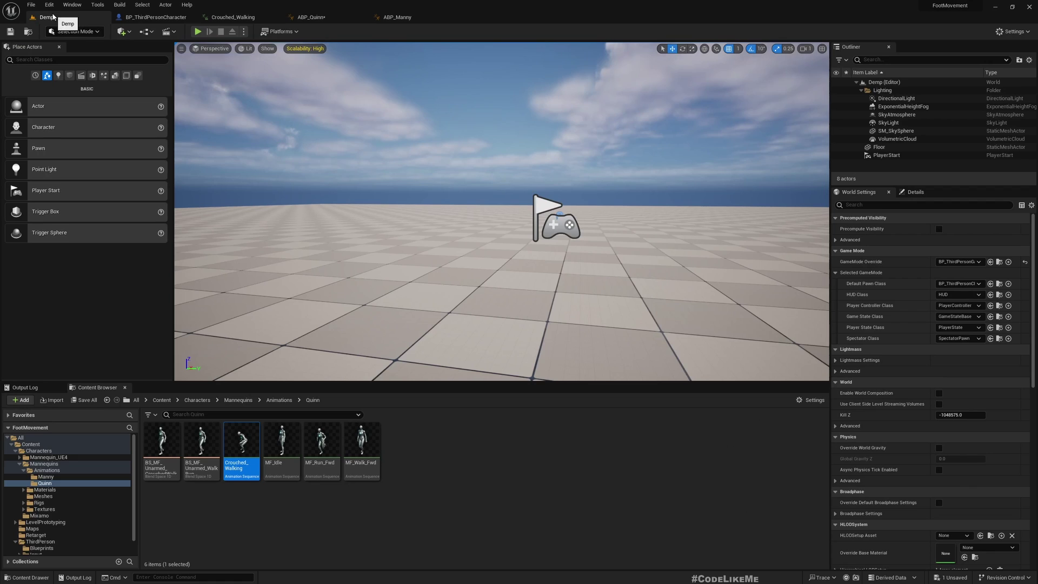
click(161, 442)
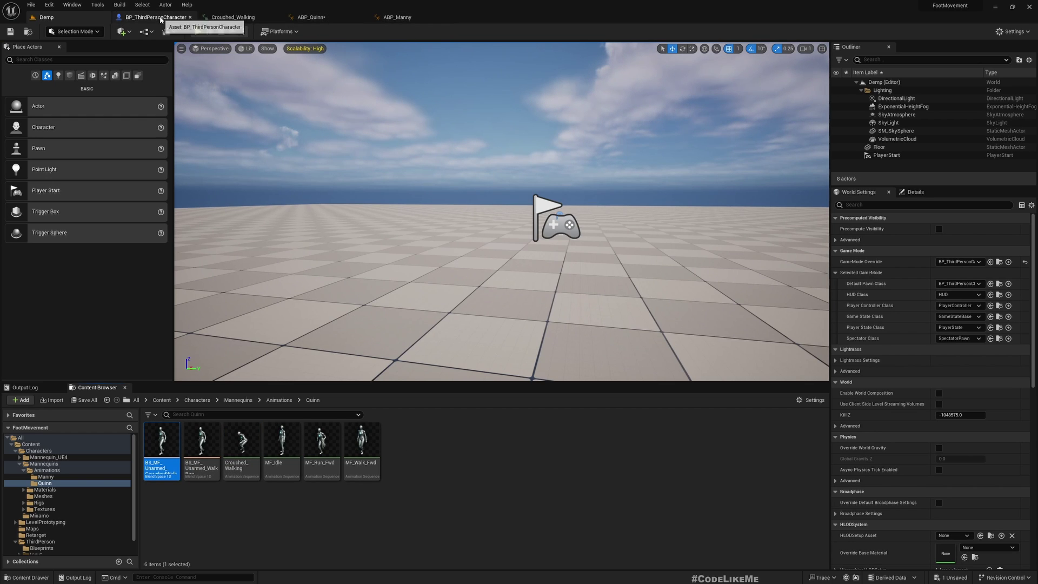
click(400, 19)
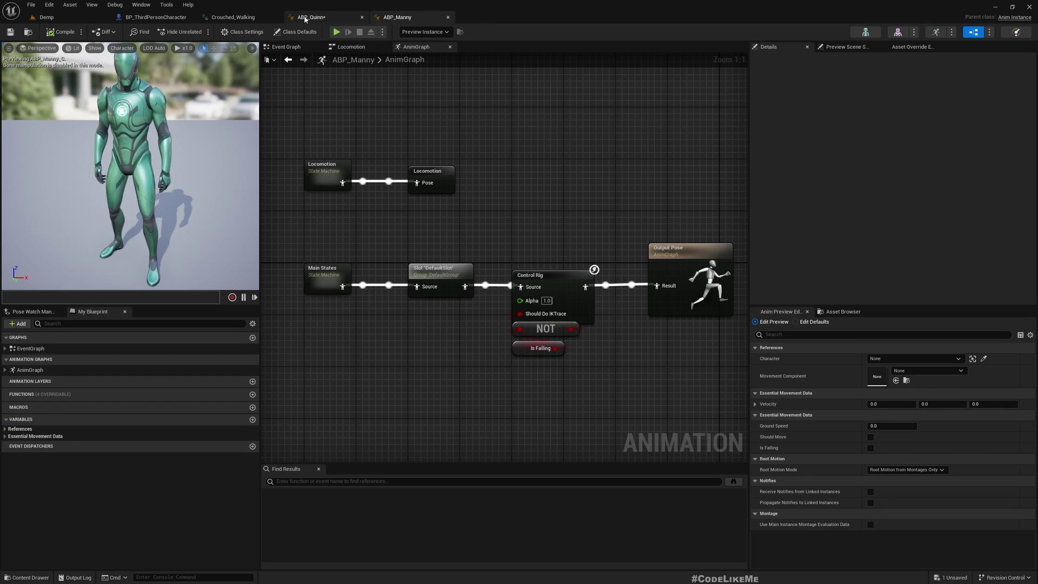
click(311, 17)
click(993, 126)
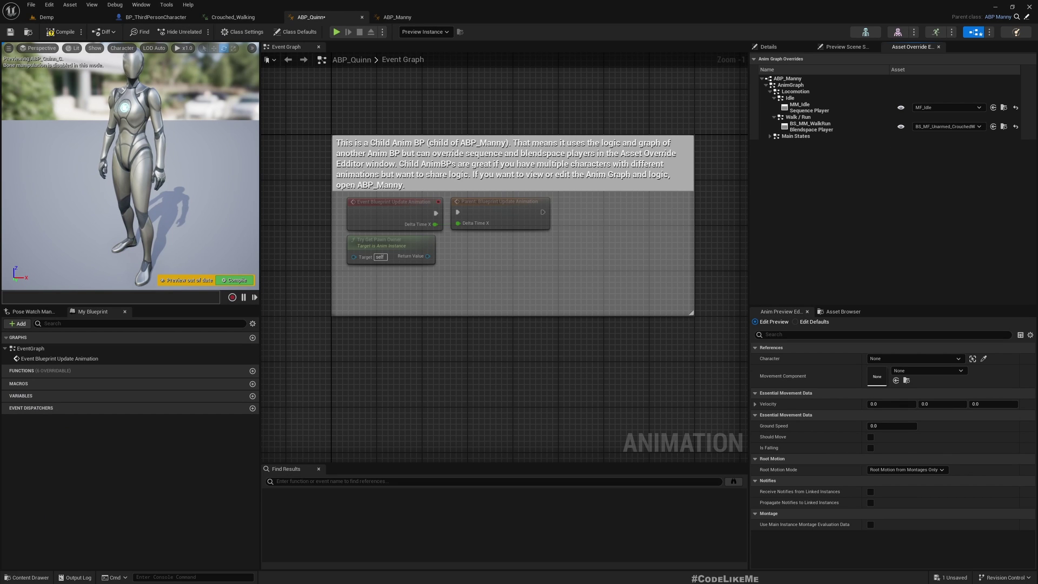
Test-play the Demp level briefly, then stop
click(54, 21)
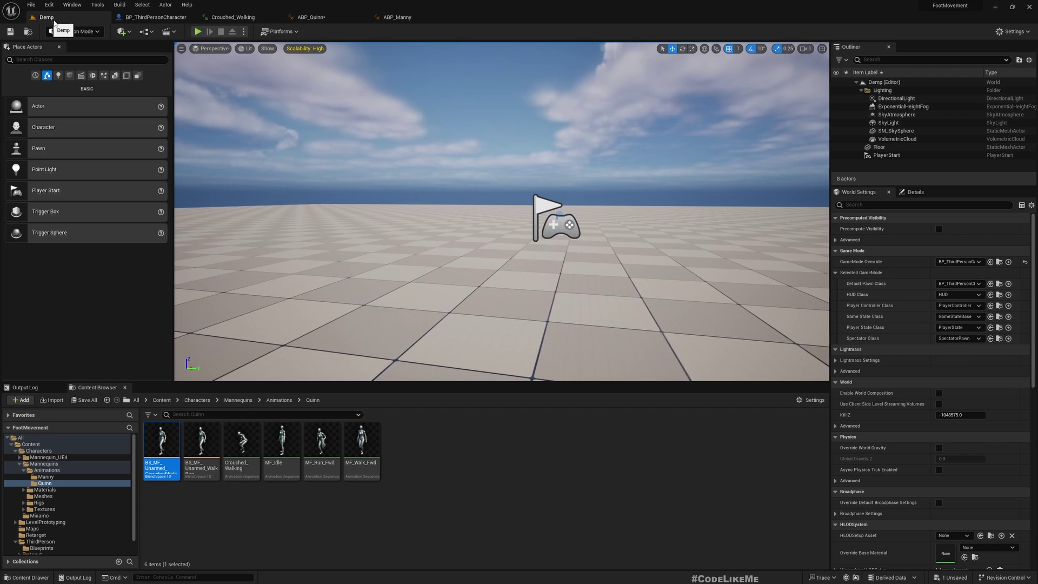
click(199, 32)
key(Escape)
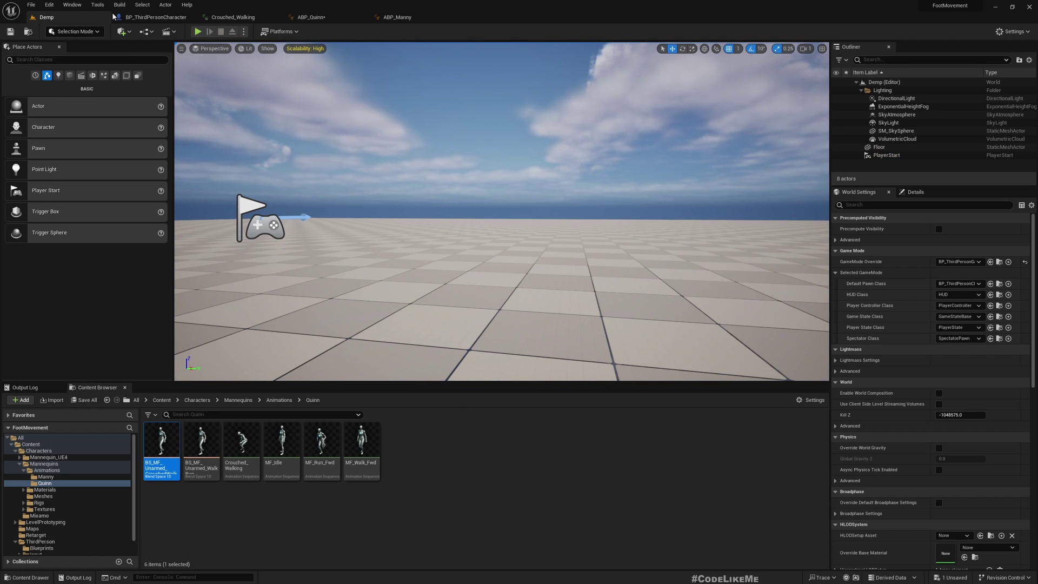
double_click(252, 441)
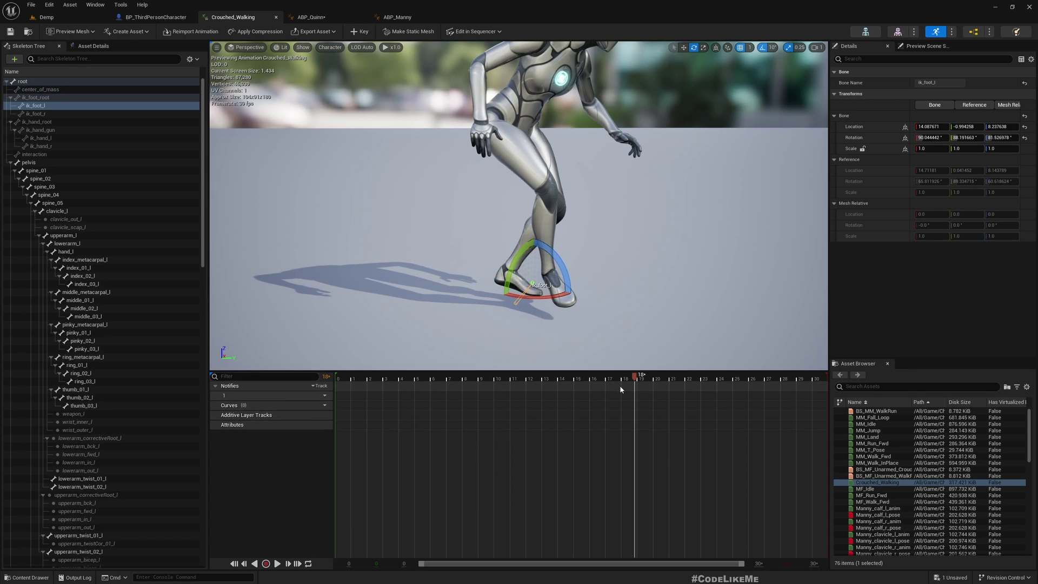
click(425, 376)
drag(424, 374, 390, 374)
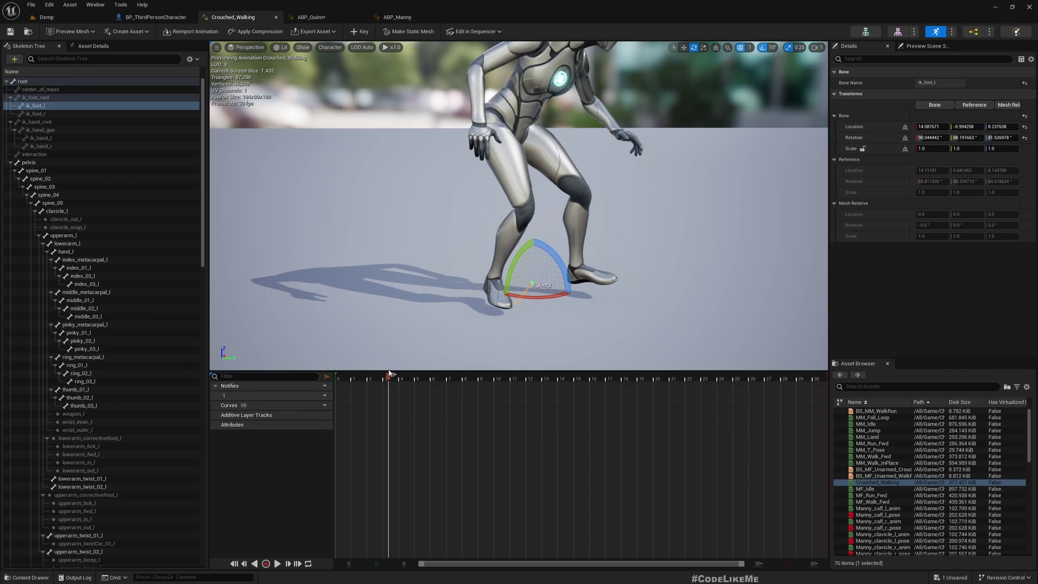
scroll(126, 473, down, 4)
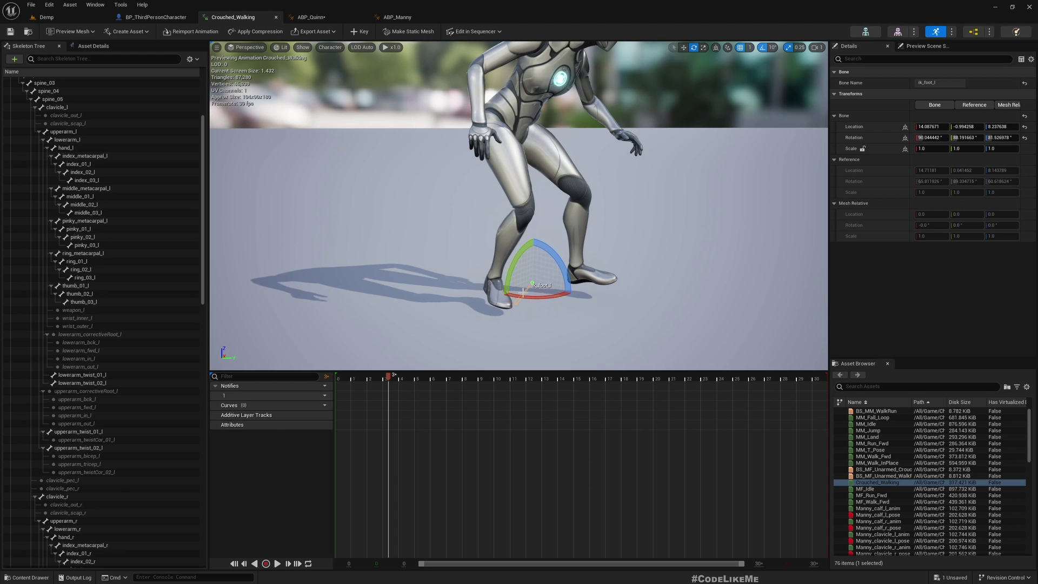
drag(388, 377, 469, 398)
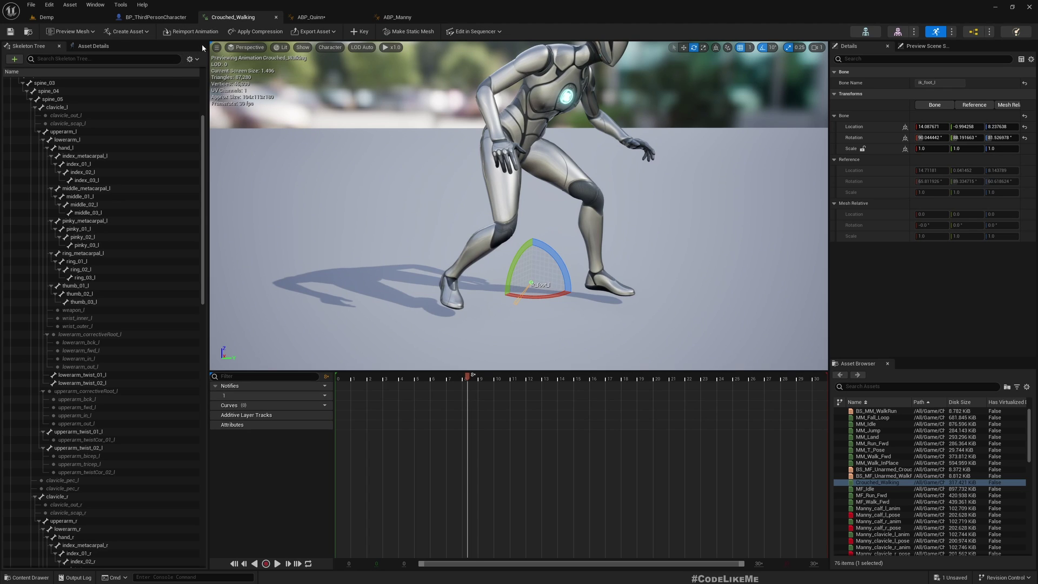
Add a Level Sequence from the Cinematics menu and save it as AnimFix
click(46, 17)
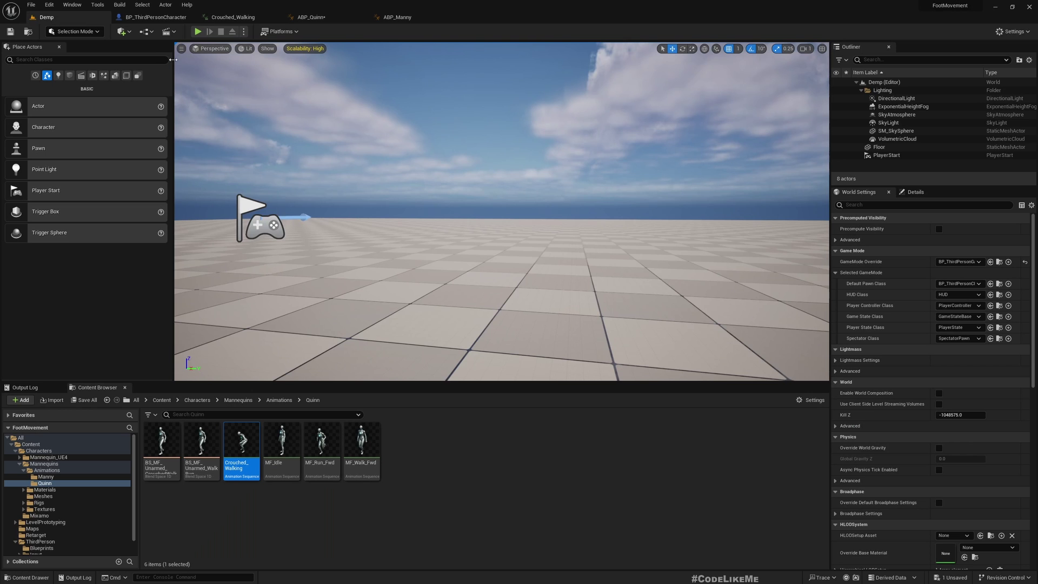
right_drag(409, 229, 409, 230)
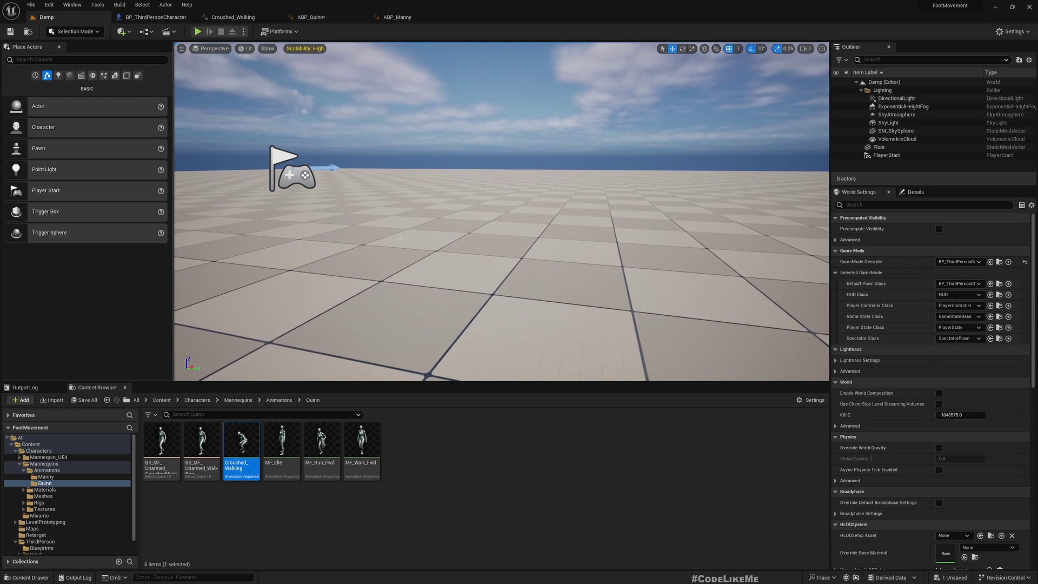
click(143, 4)
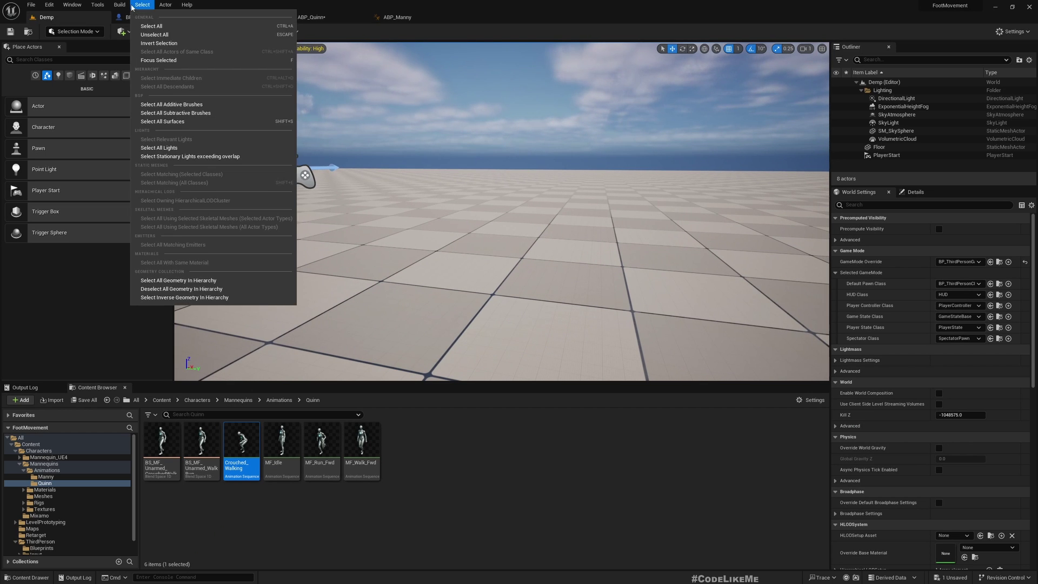
click(81, 7)
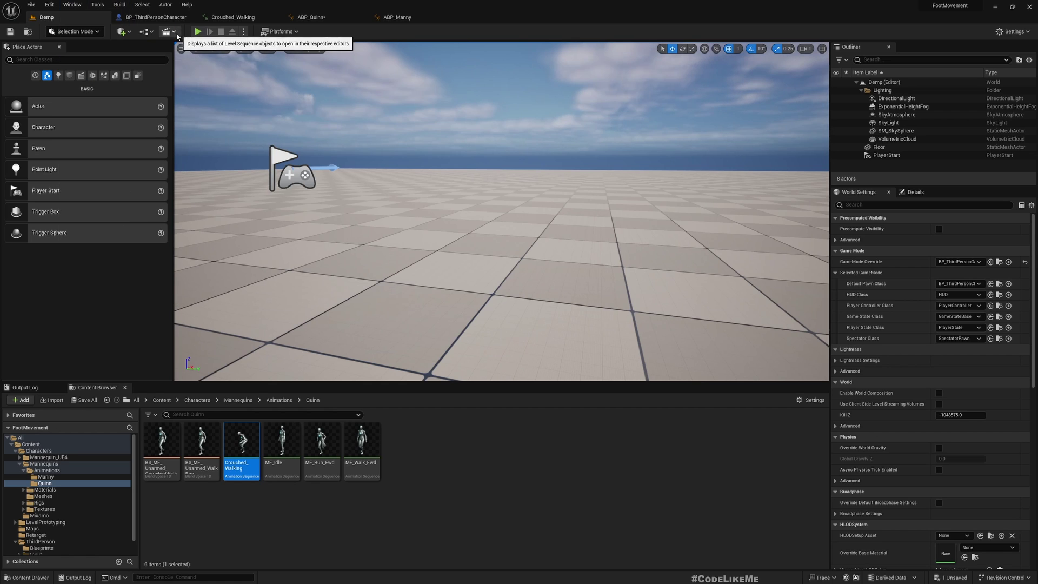
click(175, 32)
click(217, 49)
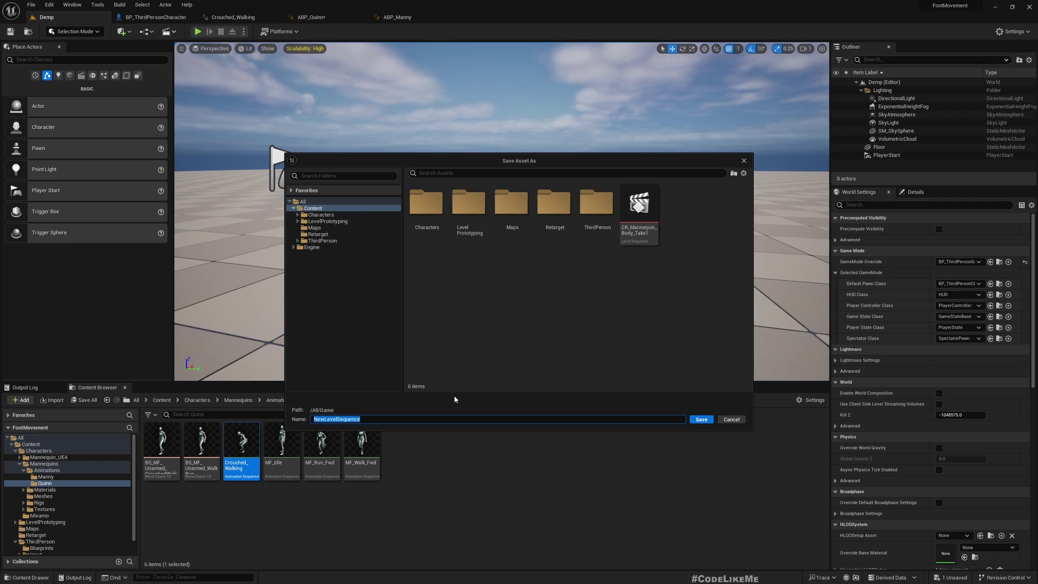
text(AnimFix)
key(Return)
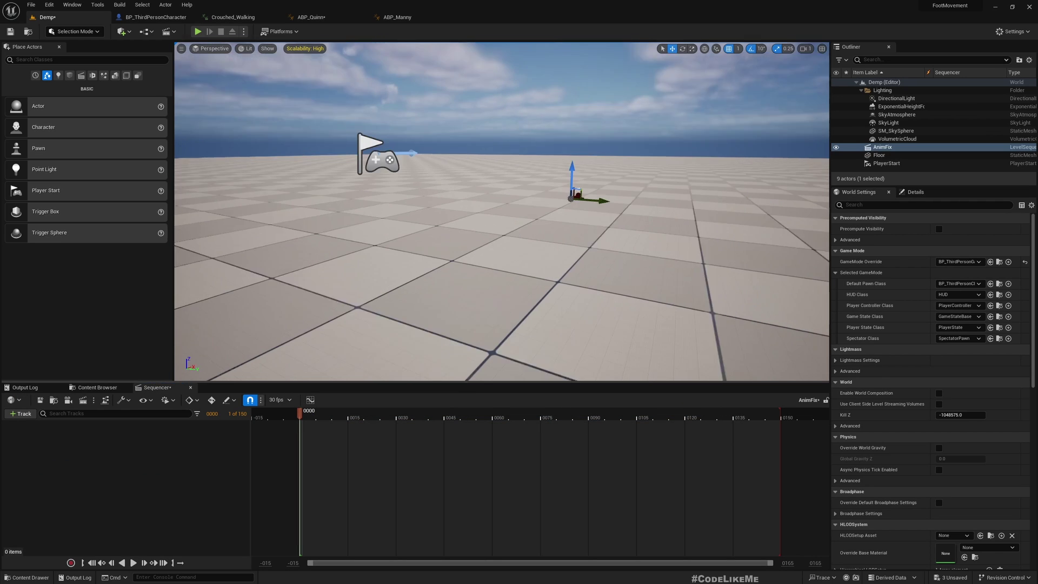
Place the Crouched_Walking animation in the level and reset its location to 0,0,0
click(96, 387)
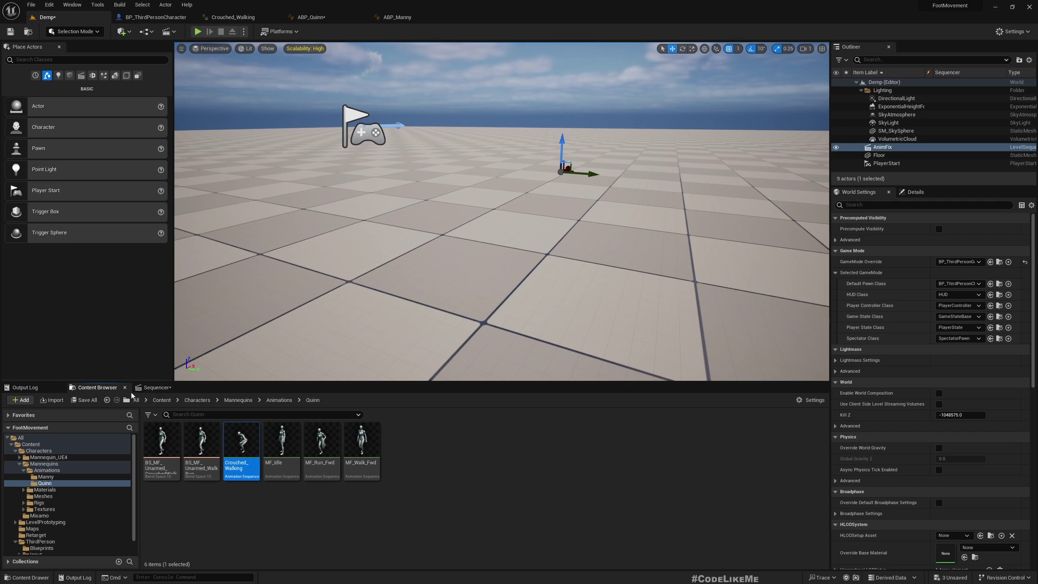
drag(242, 446, 481, 269)
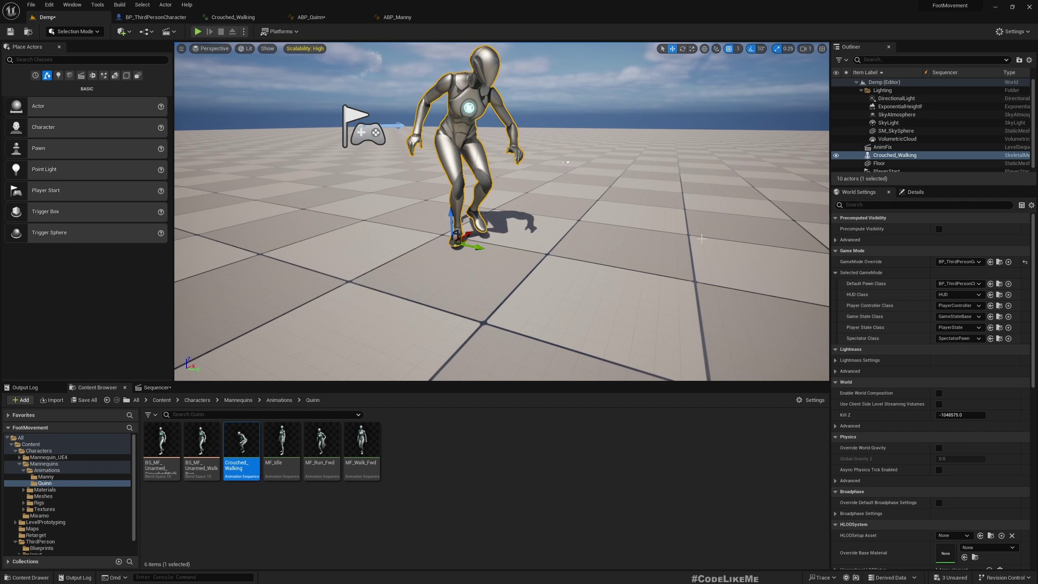
click(915, 192)
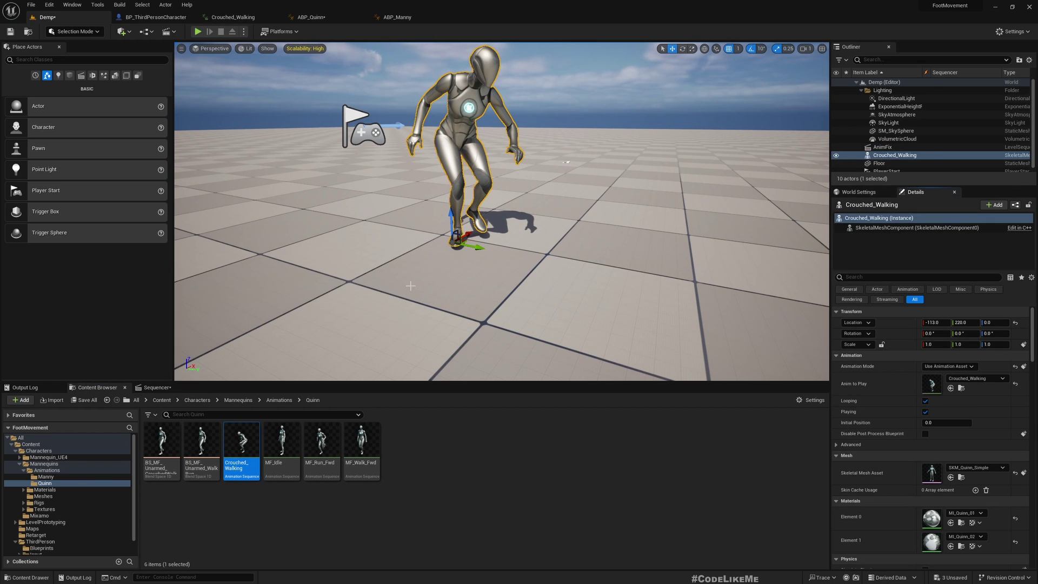
click(1016, 322)
right_drag(480, 185, 480, 205)
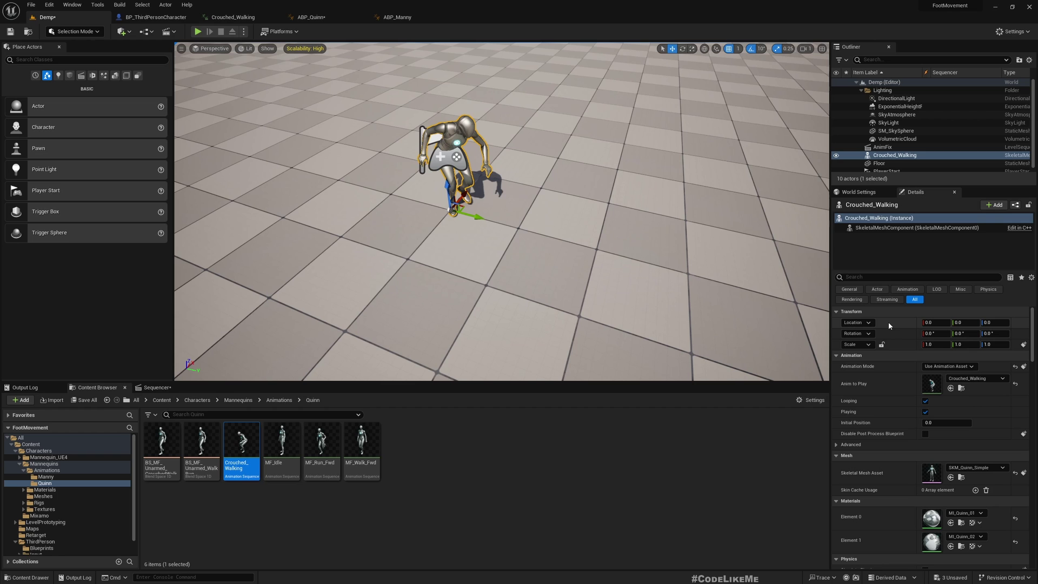
right_drag(502, 216, 476, 171)
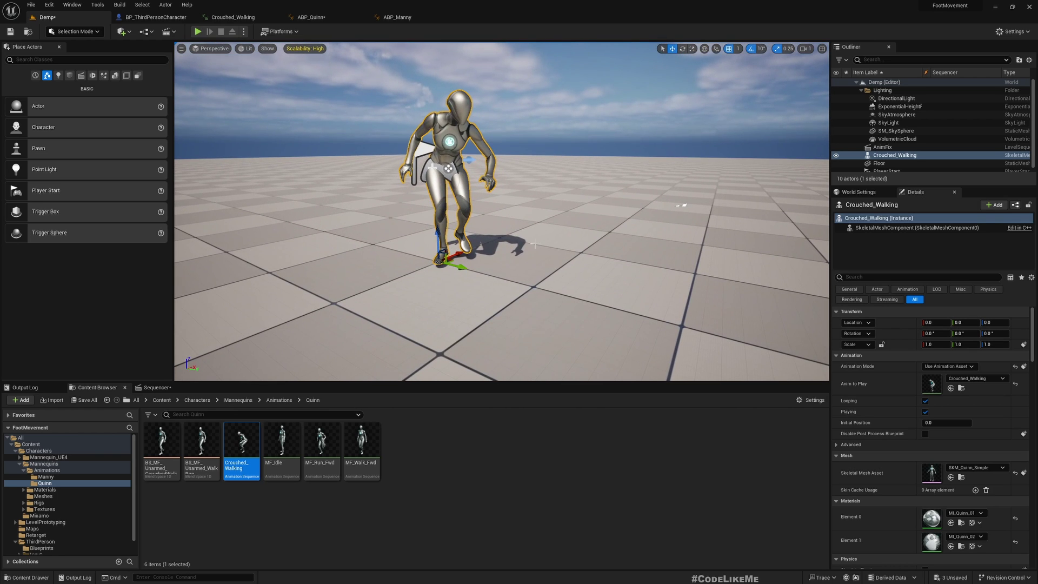
Move the PlayerStart aside to Y -782 and reselect the Crouched_Walking character
click(429, 155)
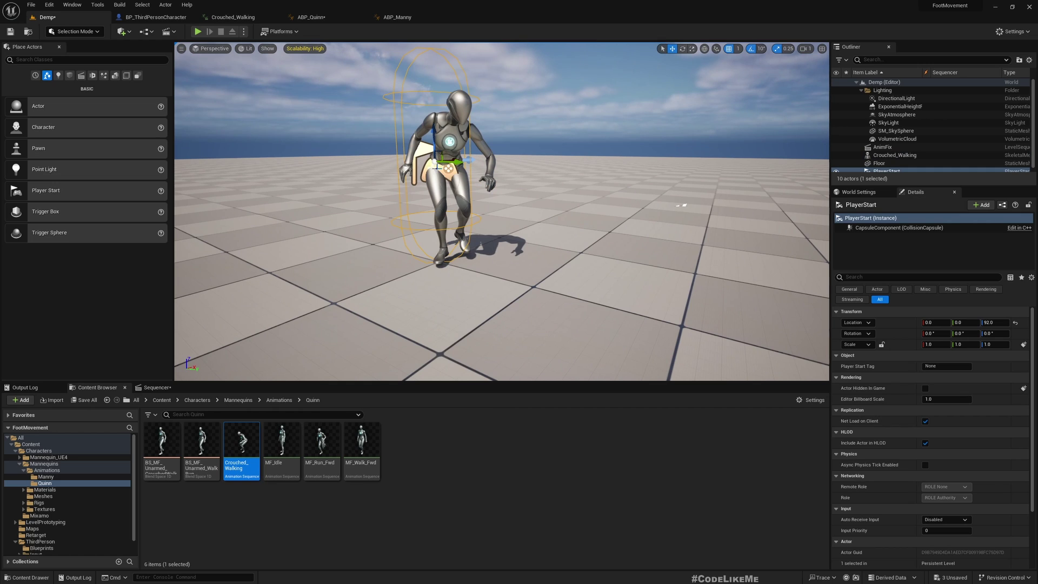
drag(458, 161, 306, 159)
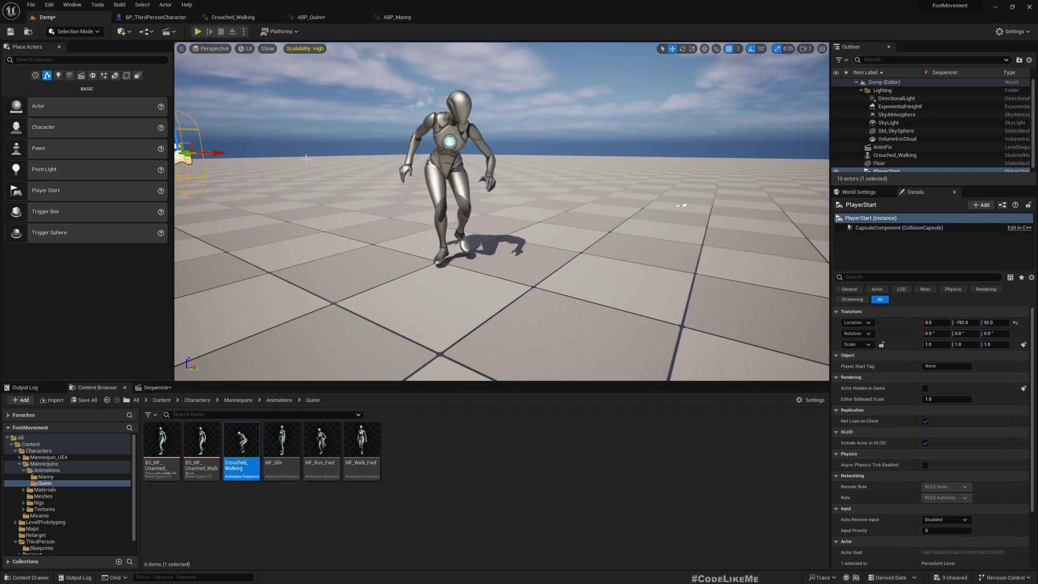
click(157, 387)
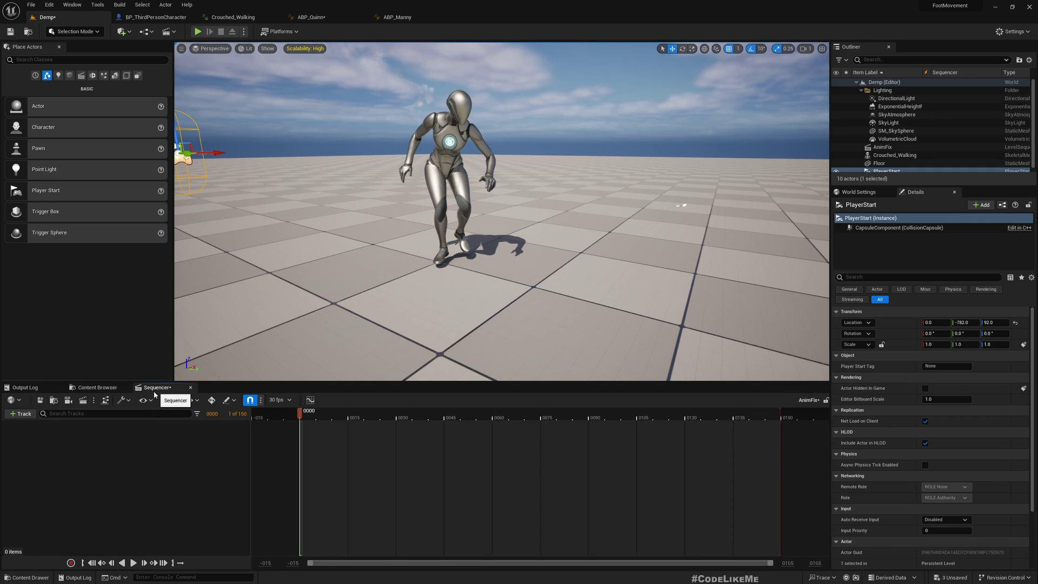
click(453, 121)
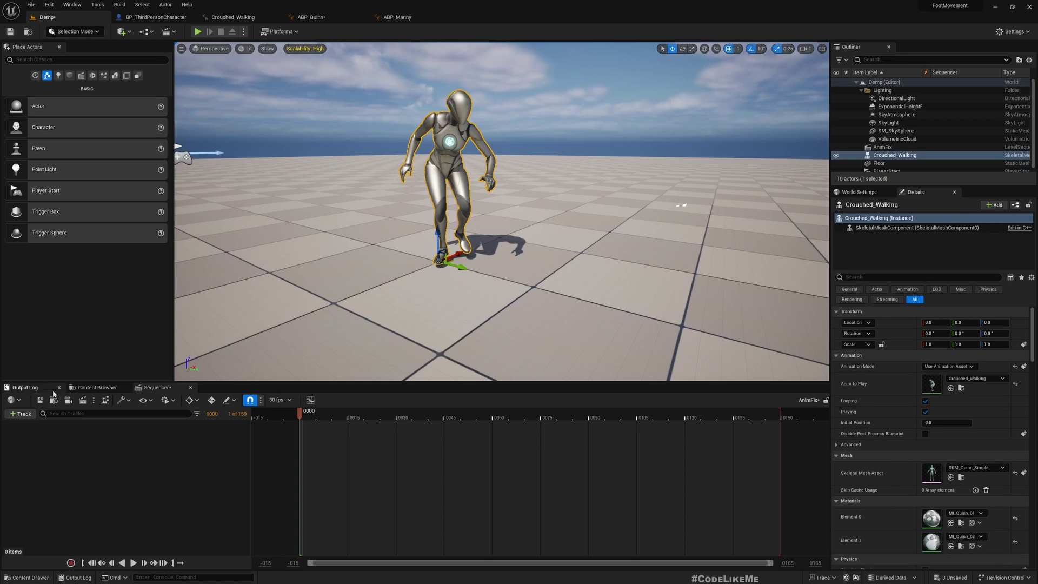
Add the Crouched_Walking actor to AnimFix and delete its CR_Mannequin_Body control rig track
click(20, 414)
mouse_move(44, 426)
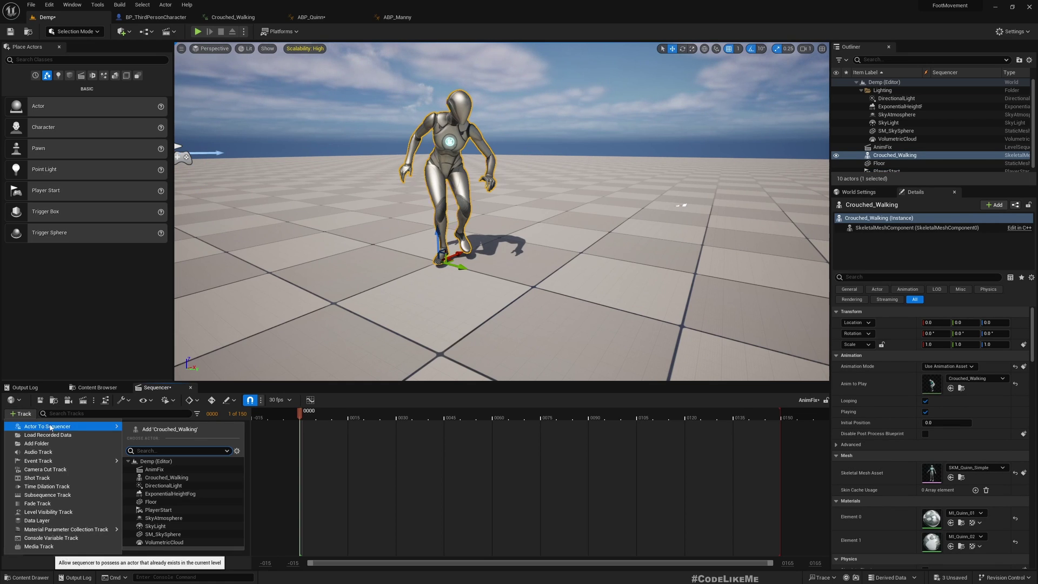
click(185, 430)
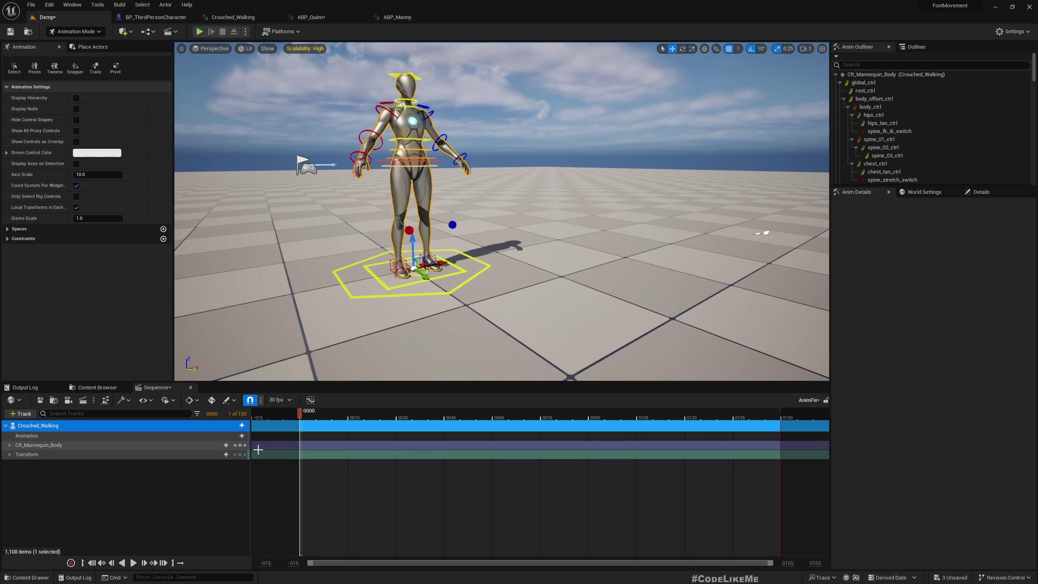
click(135, 447)
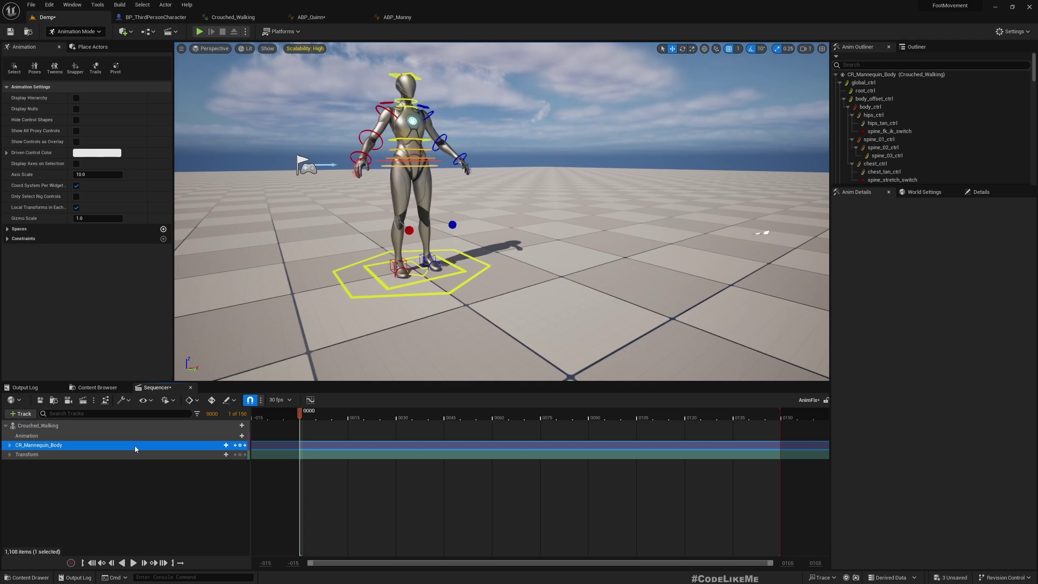
key(Delete)
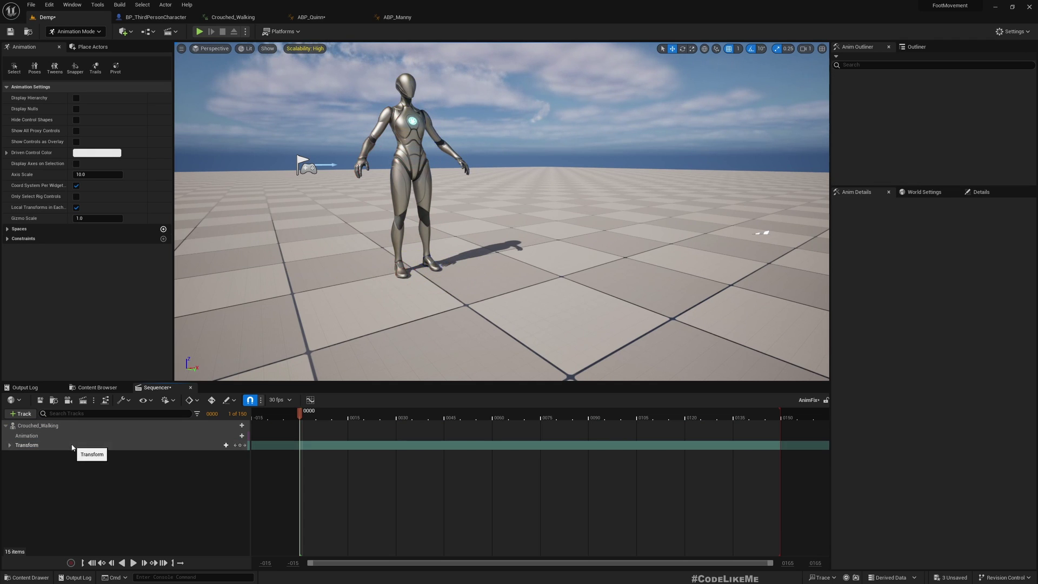
Assign the Crouched_Walking animation to the actor's Animation track and preview it
click(60, 439)
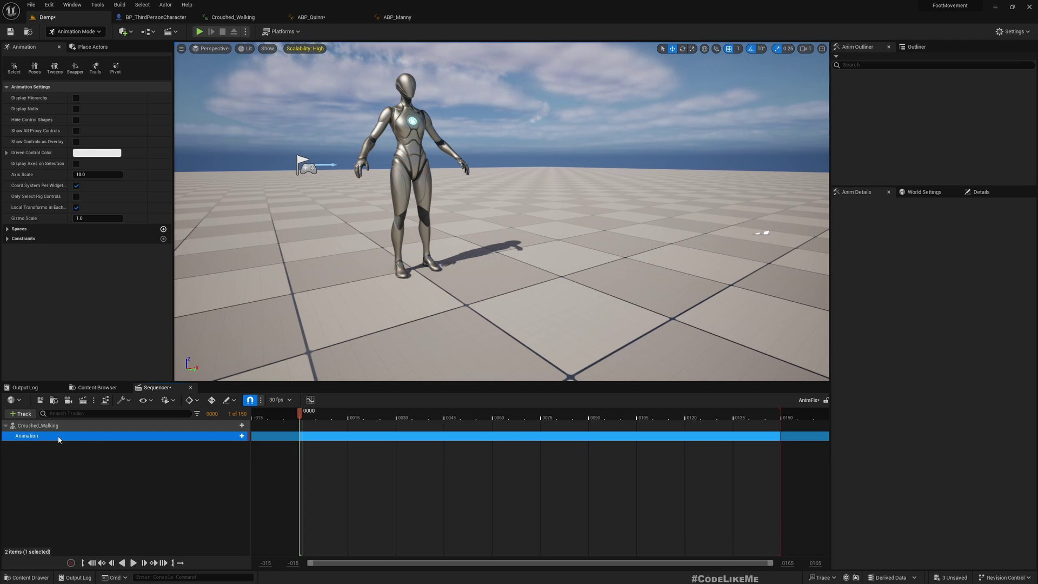
click(241, 436)
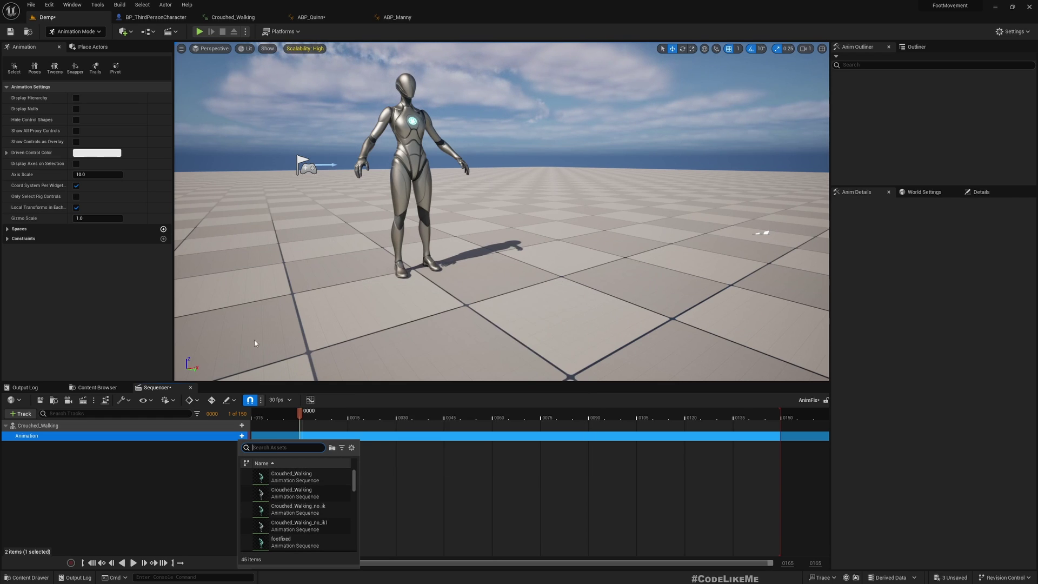
click(290, 492)
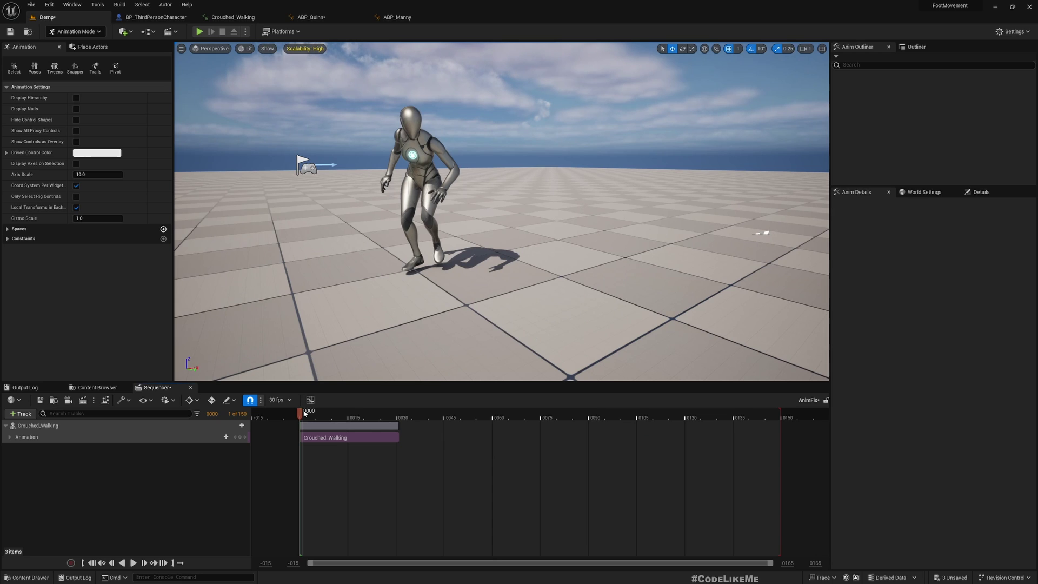
mouse_move(305, 418)
mouse_down()
mouse_move(403, 427)
mouse_move(303, 415)
mouse_up()
Trim the sequence's playback range to end at frame 0031
scroll(399, 466, up, 2)
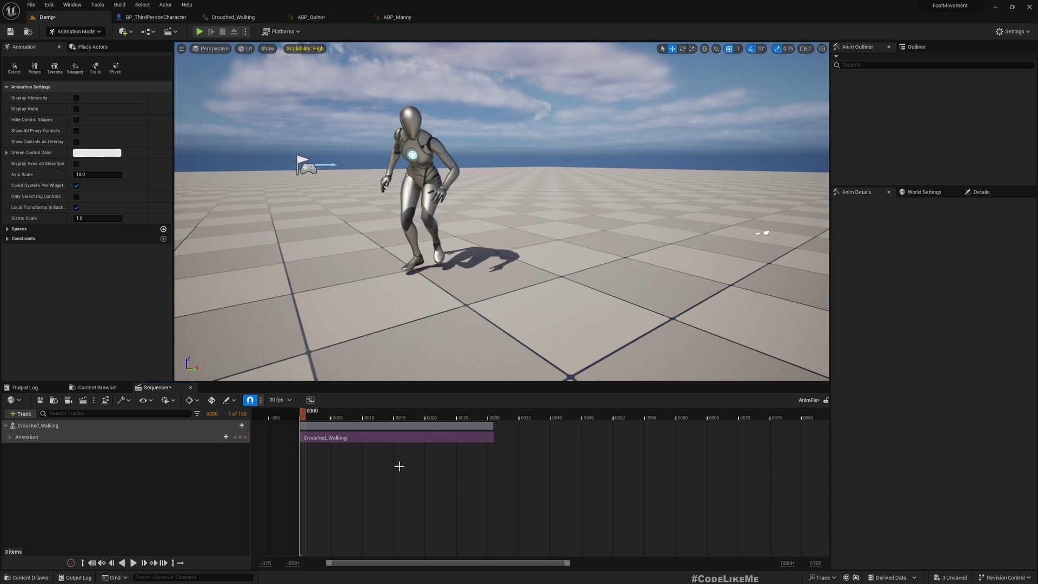
scroll(428, 473, down, 3)
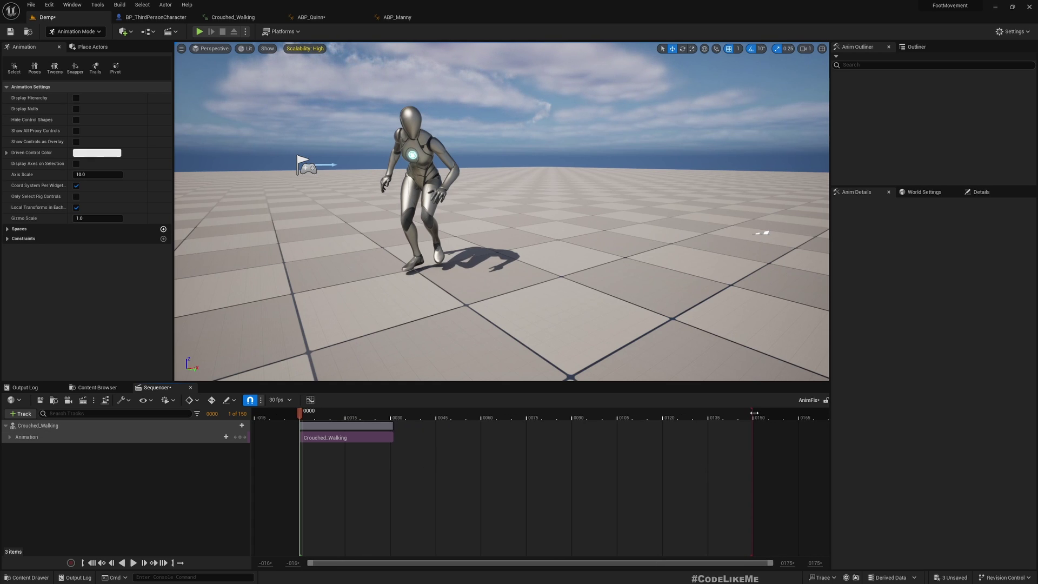
drag(754, 413, 401, 414)
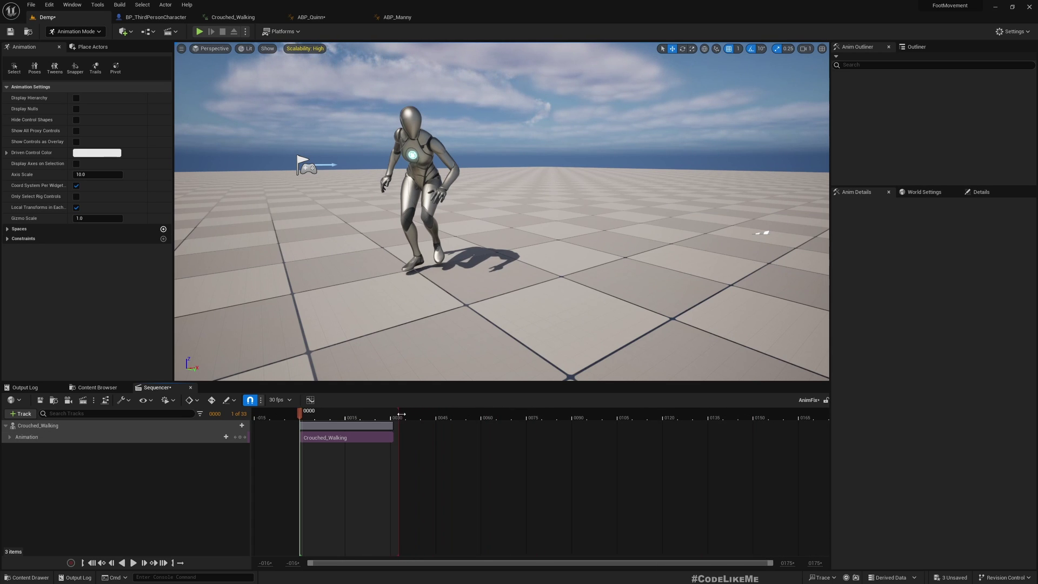
scroll(443, 449, up, 4)
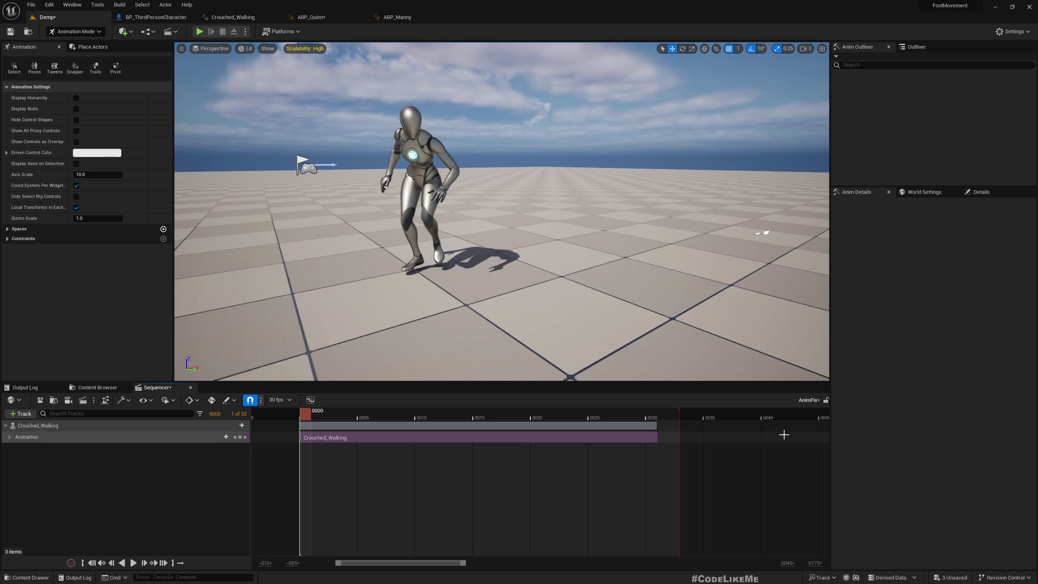
drag(679, 409, 661, 413)
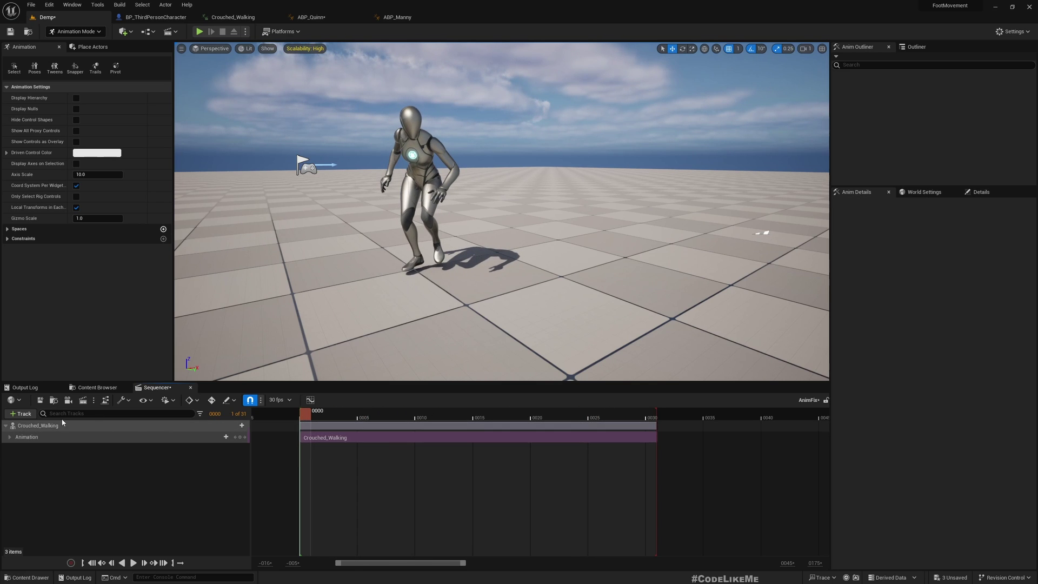
Bake the Crouched_Walking track into an FKControlRig track using Edit With FK Control Rig
right_click(38, 426)
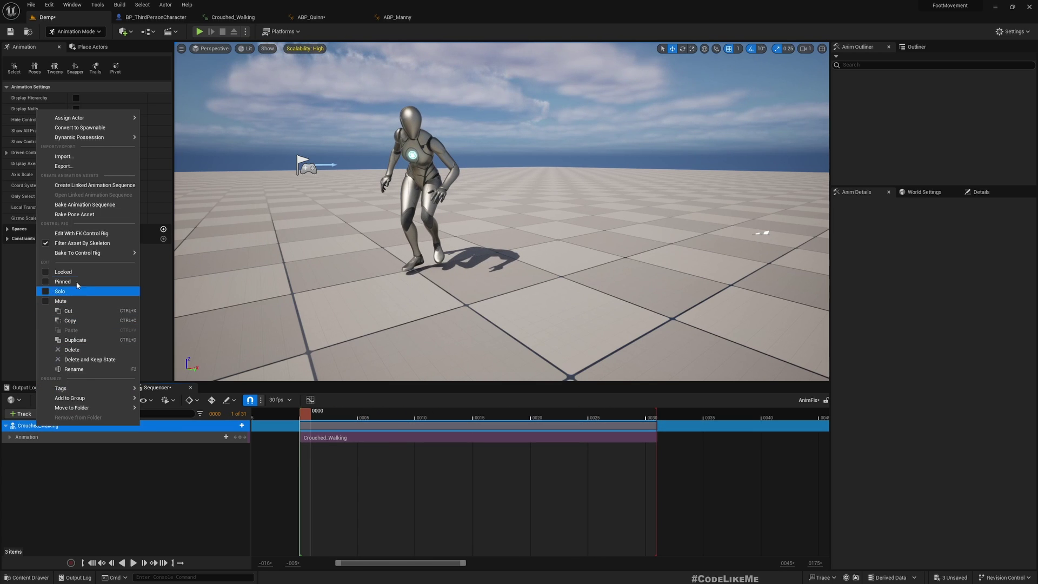
click(83, 234)
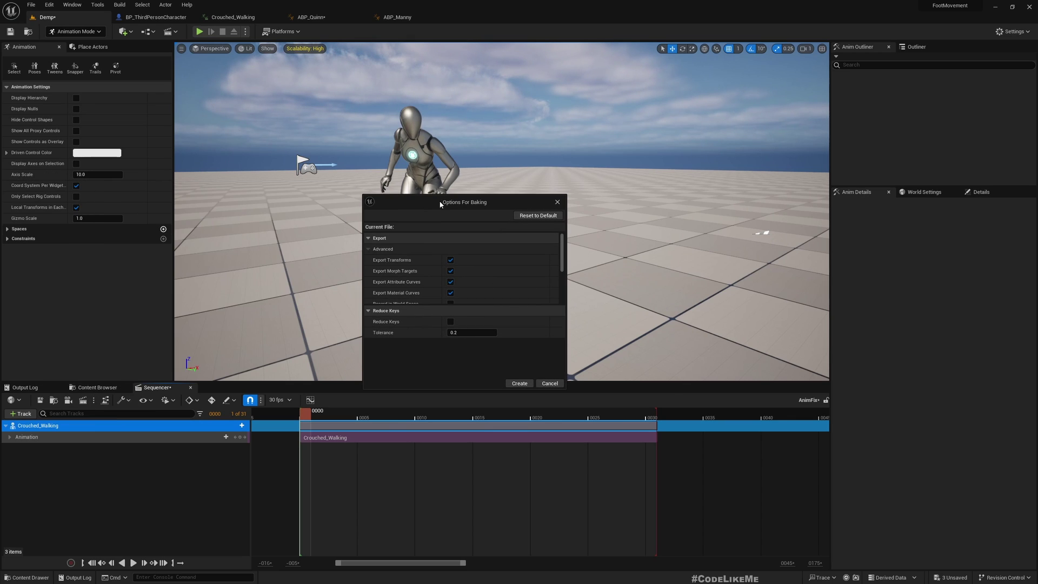
scroll(536, 261, down, 3)
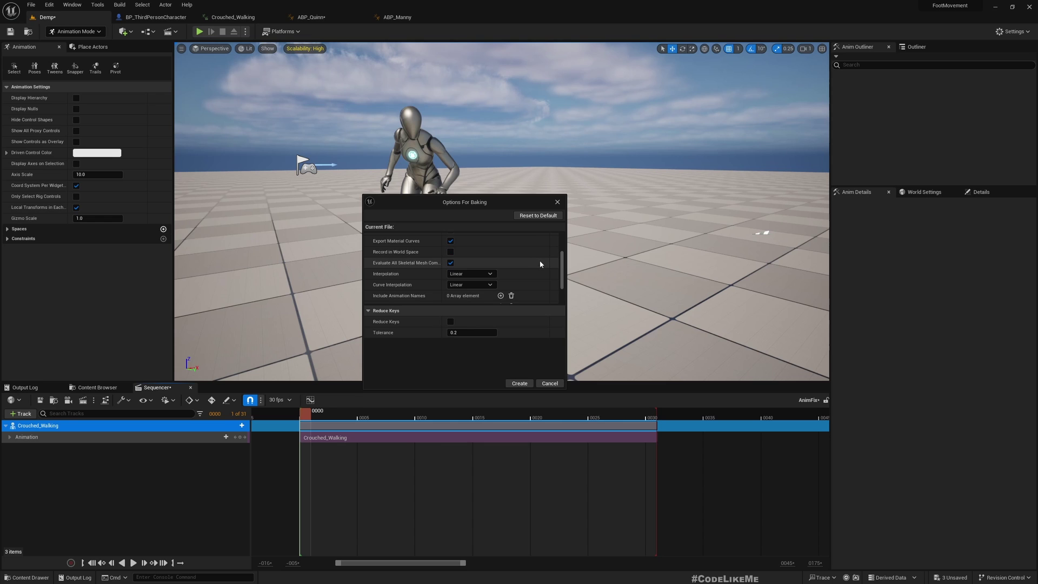
scroll(540, 262, up, 3)
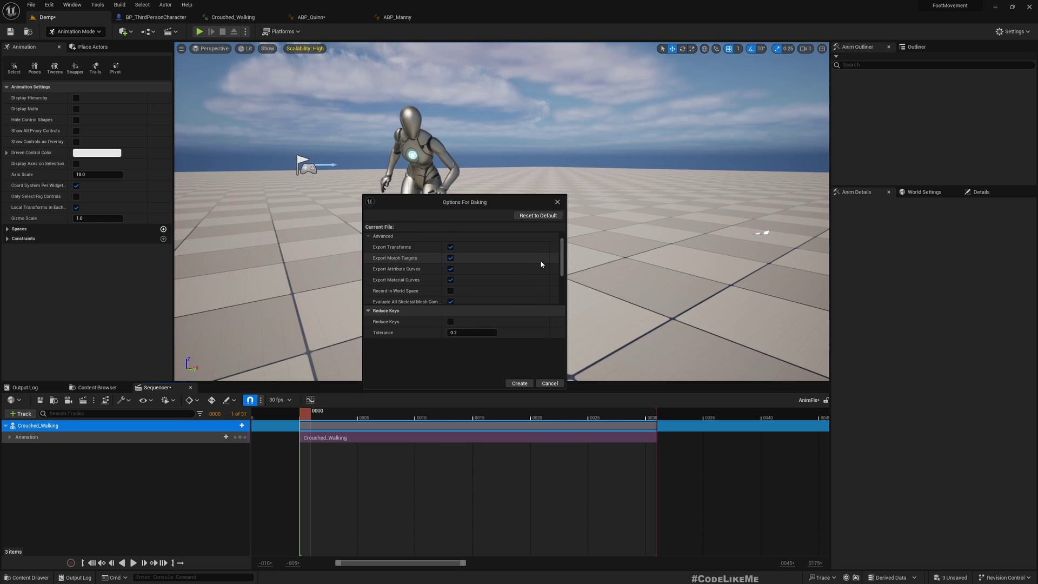
click(517, 383)
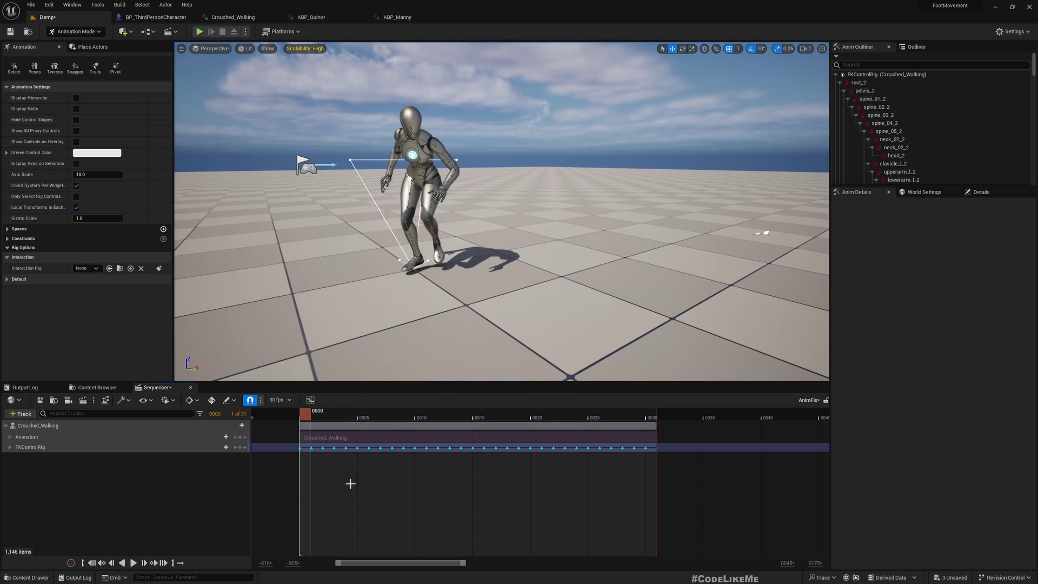
Scrub through the baked crouched walk and return to frame 0000
drag(305, 424, 505, 430)
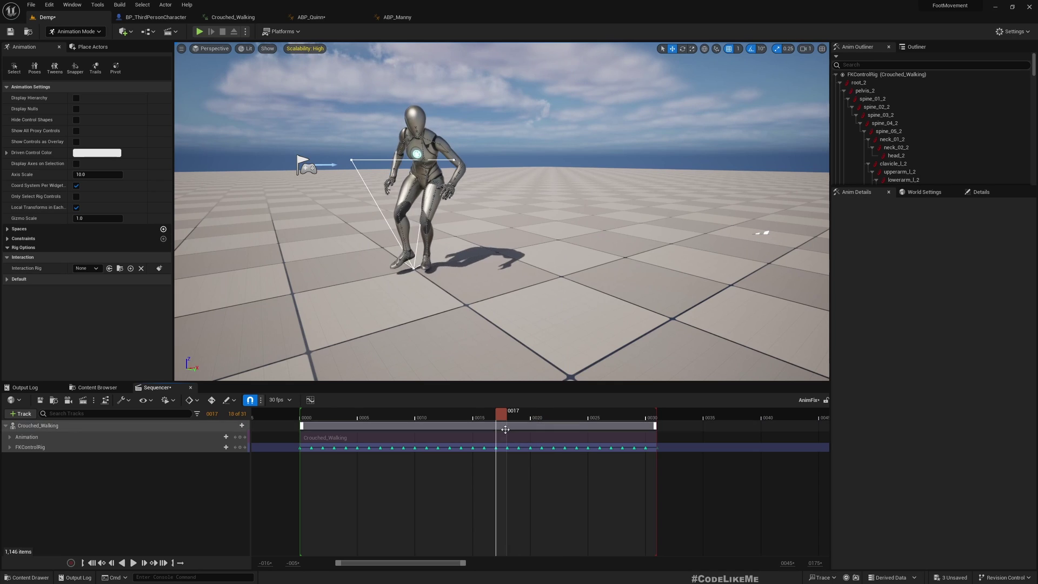
scroll(407, 262, up, 5)
scroll(316, 330, down, 5)
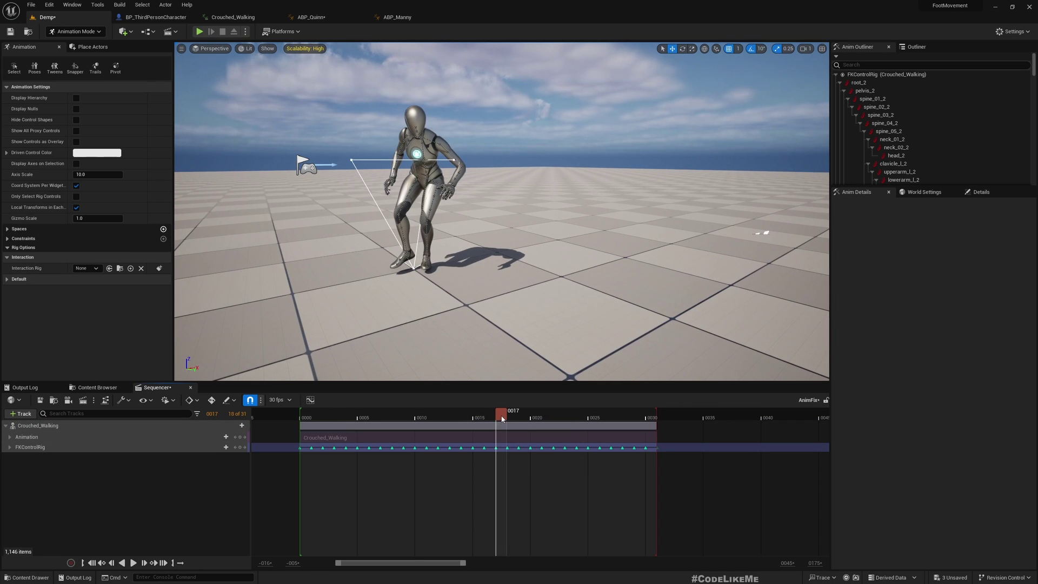
drag(501, 415, 317, 415)
key(Left)
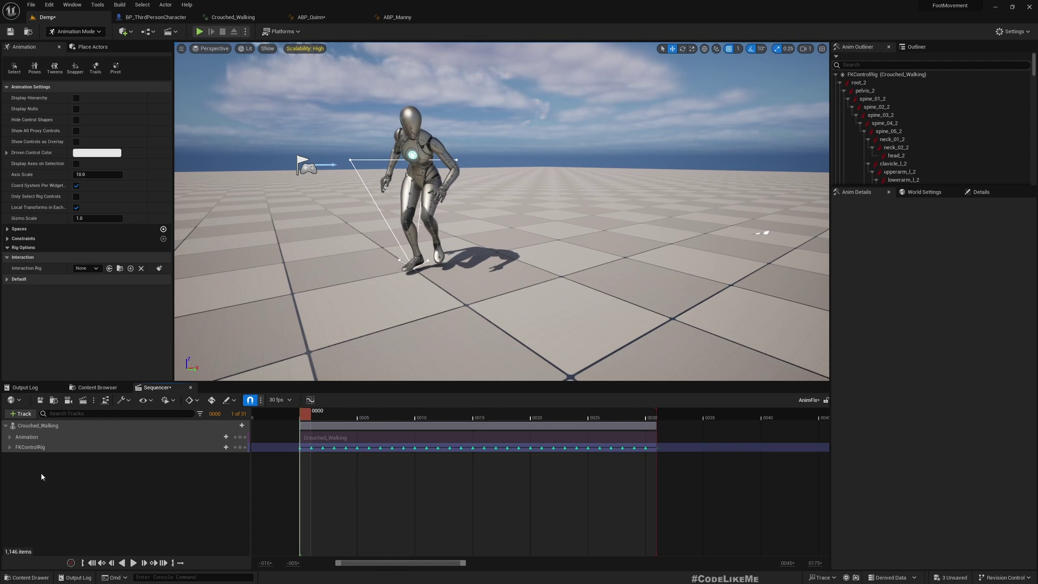
Expand FKControlRig and filter its control tracks by 'foot'
click(10, 447)
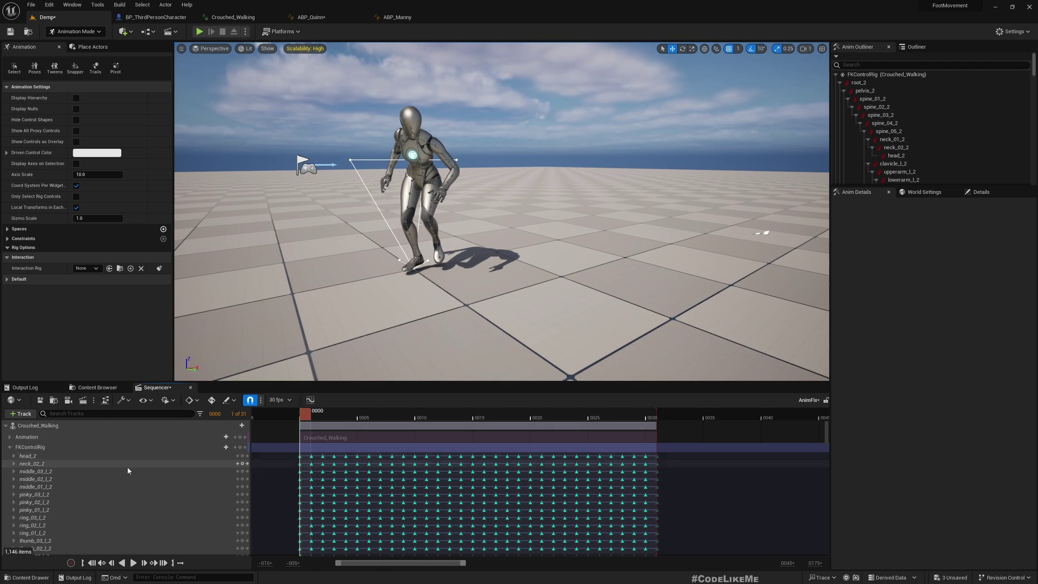
text(foot)
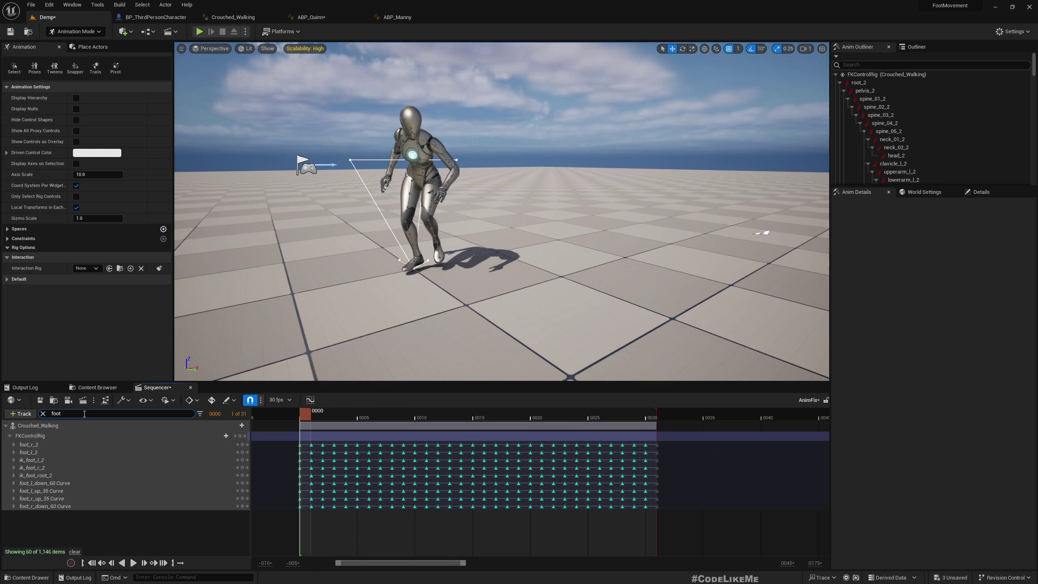
click(31, 444)
click(33, 453)
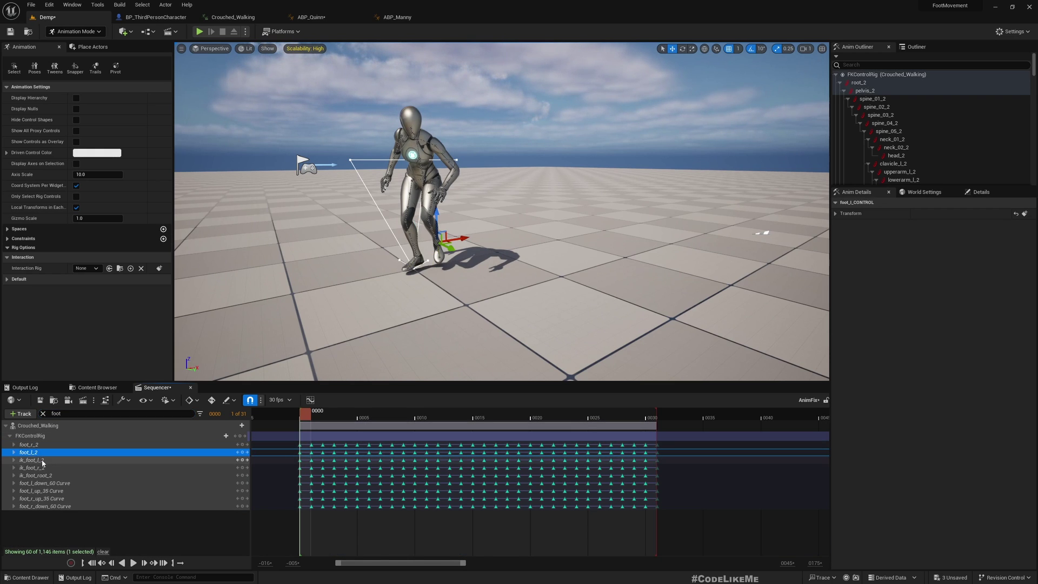
Select ik_foot_l_2 and ik_foot_r_2 and marquee-select all their keys
double_click(43, 461)
click(12, 459)
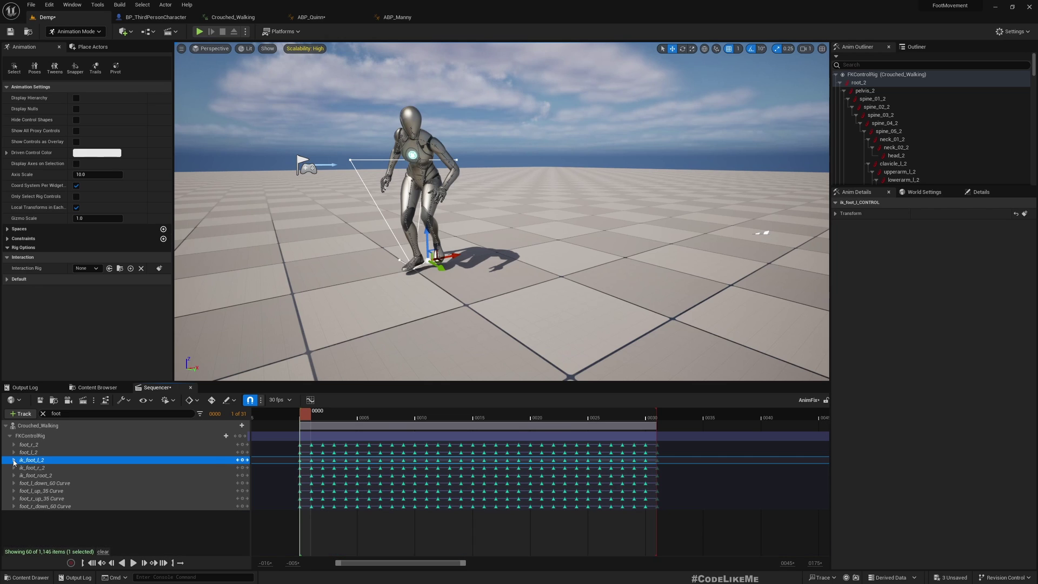
click(38, 469)
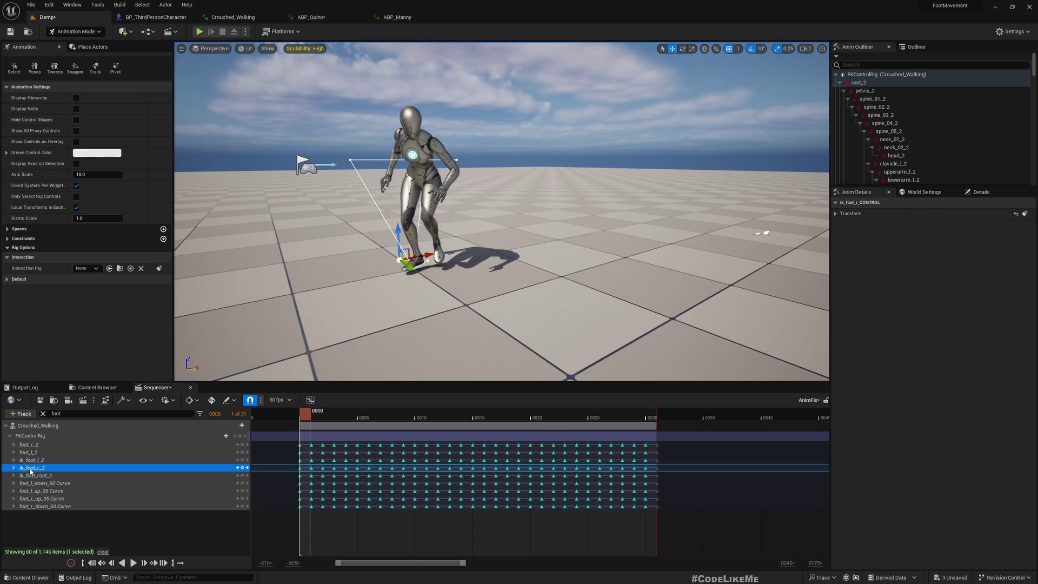
ctrl+click(31, 460)
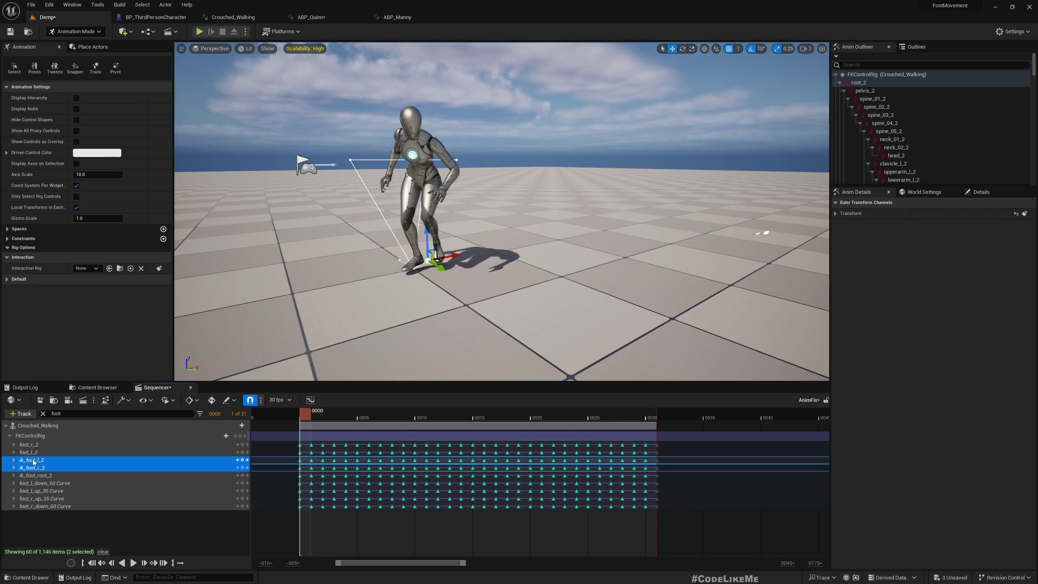
drag(307, 415, 347, 433)
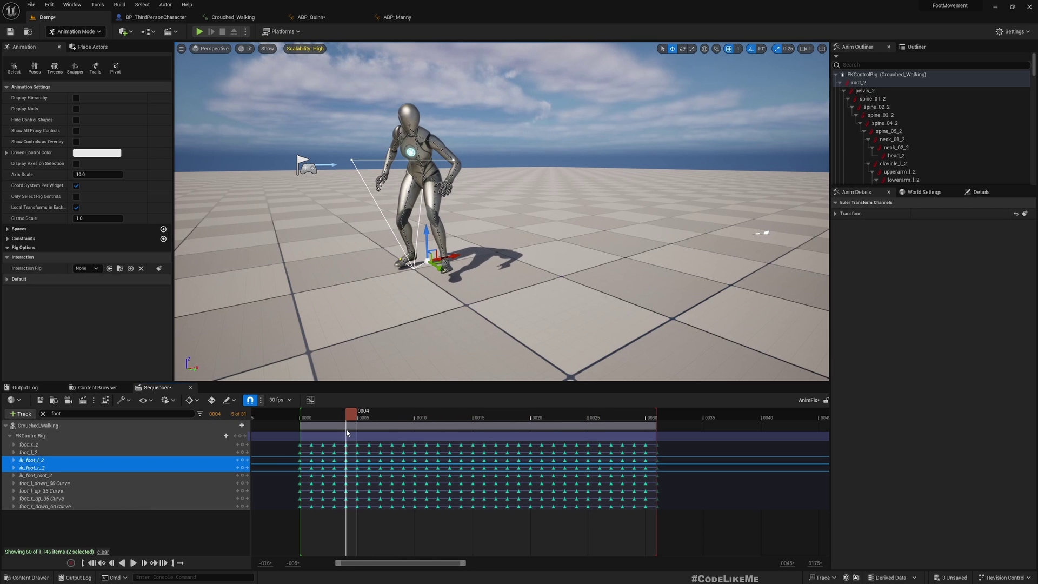
drag(286, 459, 681, 471)
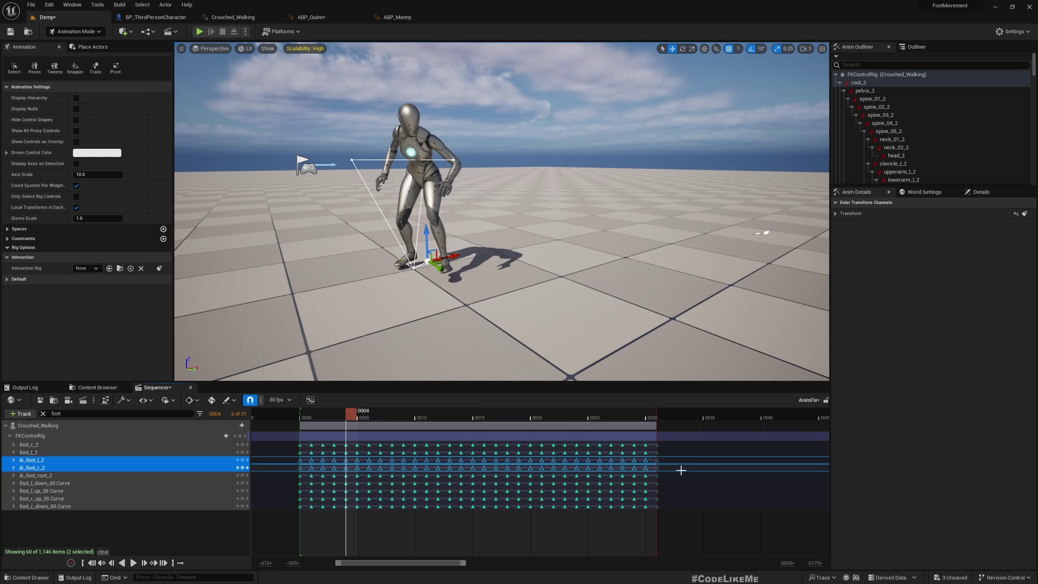
Delete the ik_foot keys and select the foot_r_2 control
key(Delete)
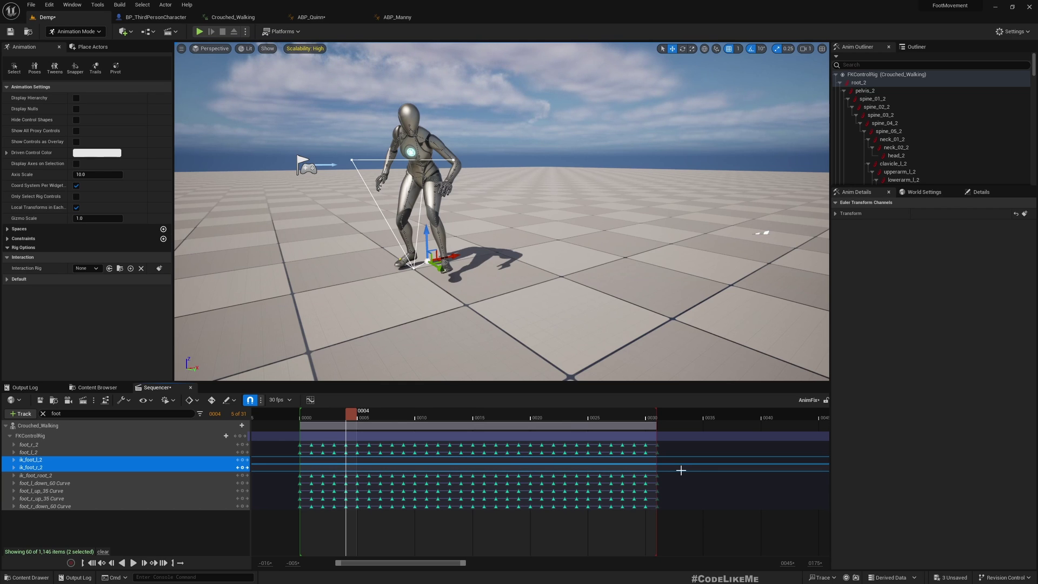
click(57, 445)
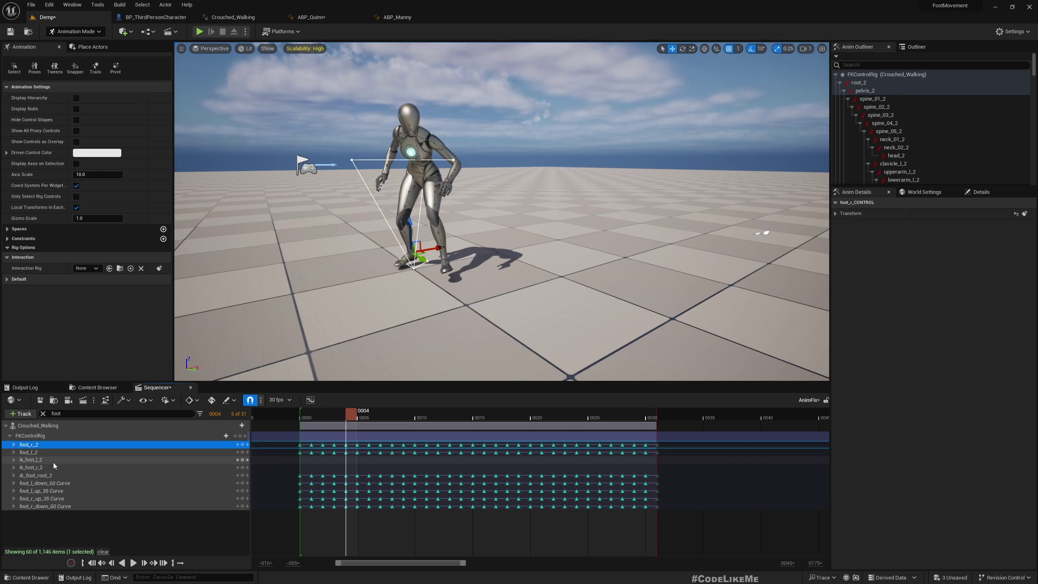
click(34, 452)
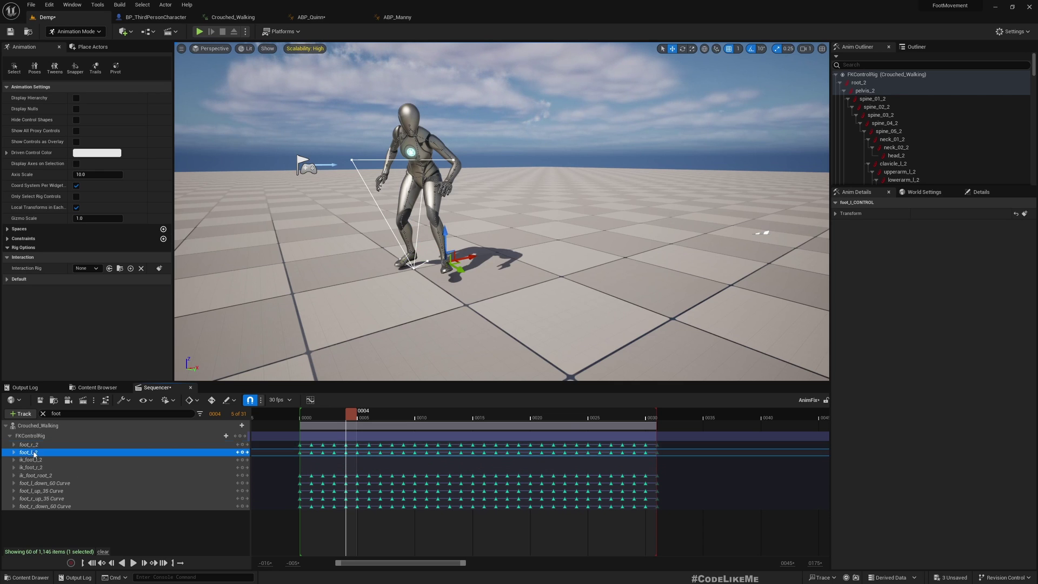
click(40, 445)
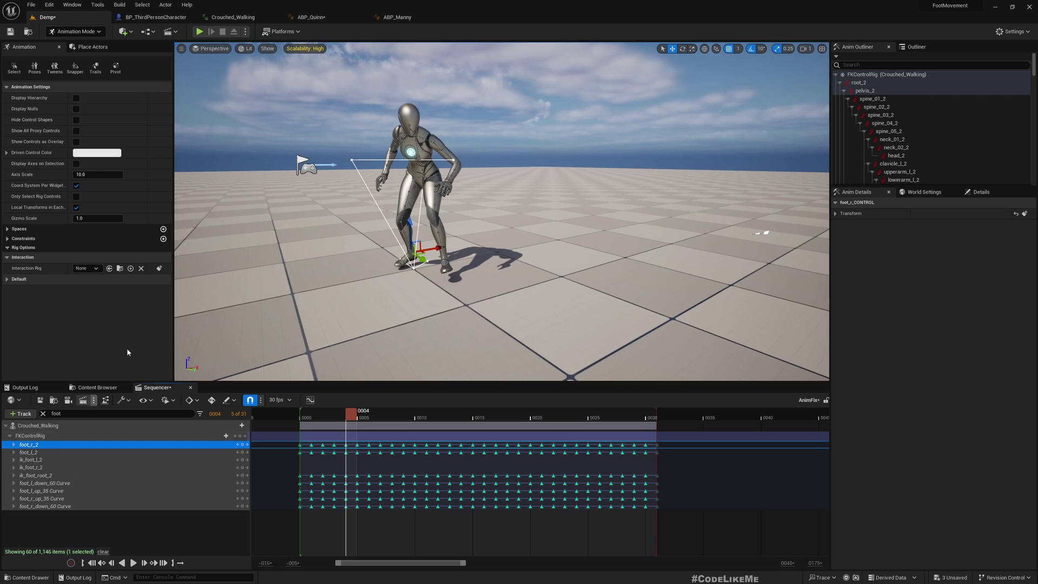
In Snapper, snap ik_foot_r_CONTROL to parent foot_r_CONTROL over frames 0000–0031
click(75, 69)
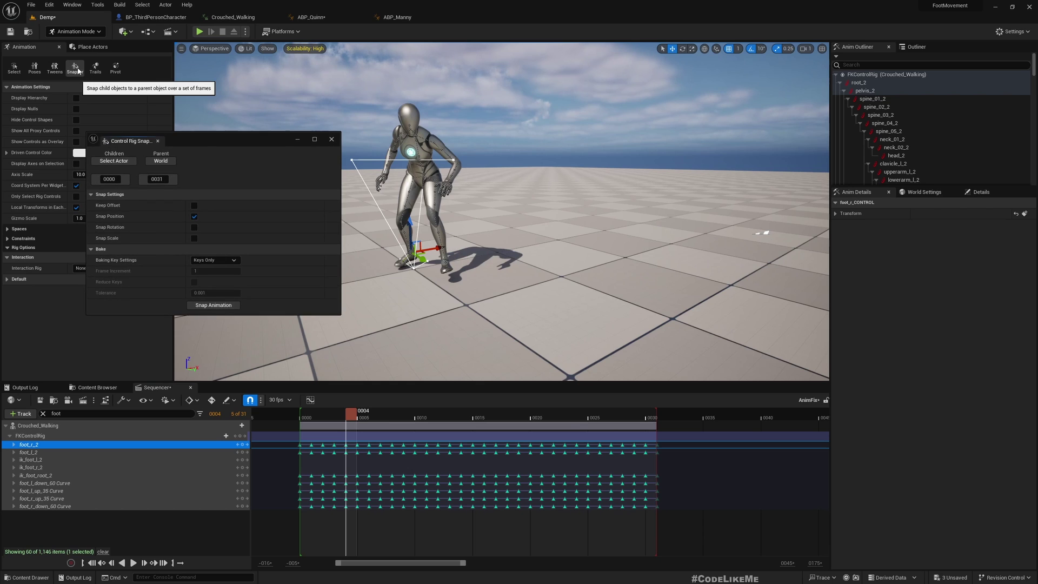
drag(199, 139, 454, 165)
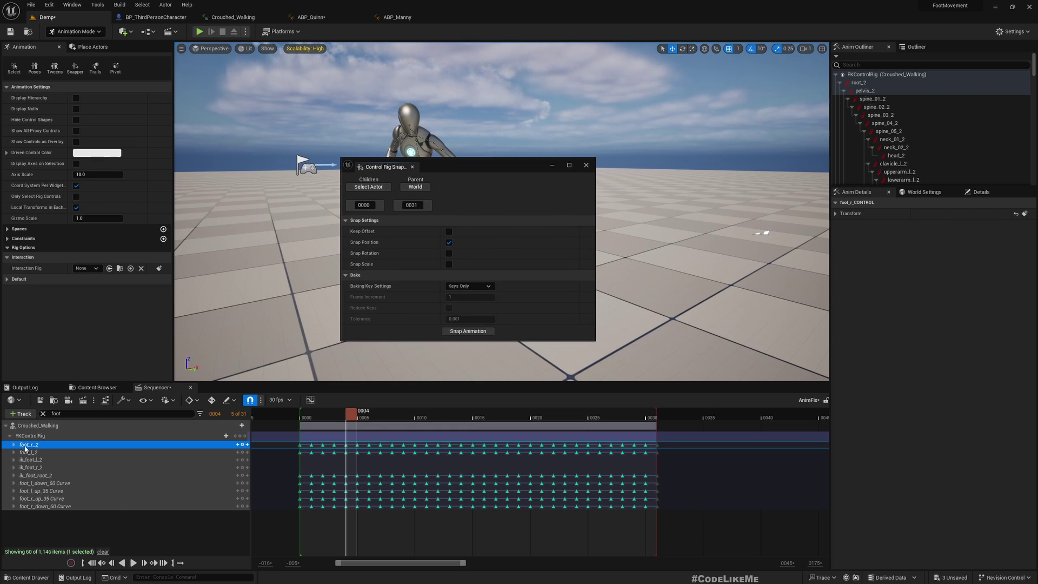
click(416, 187)
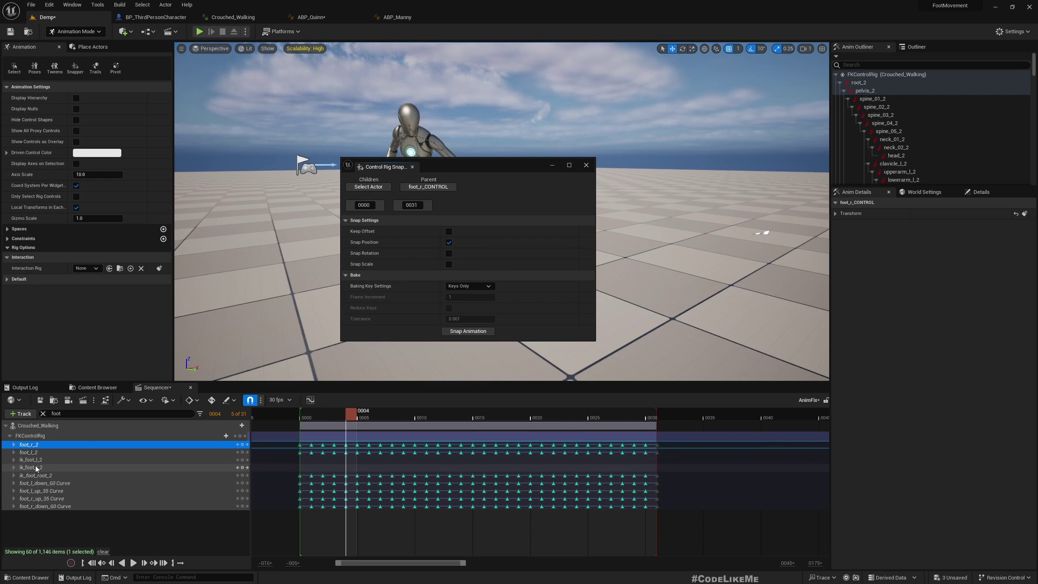
click(36, 468)
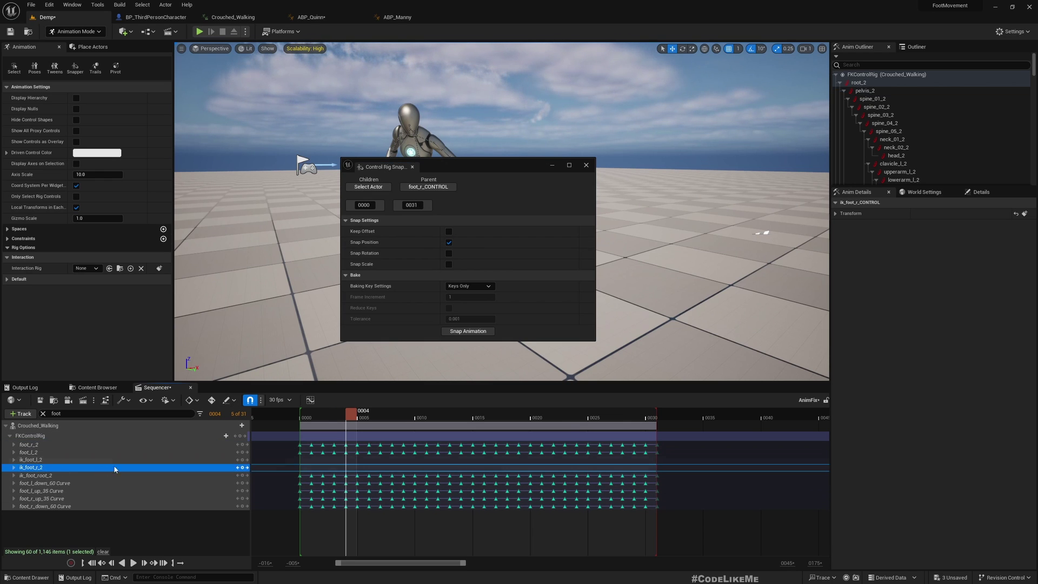
click(366, 188)
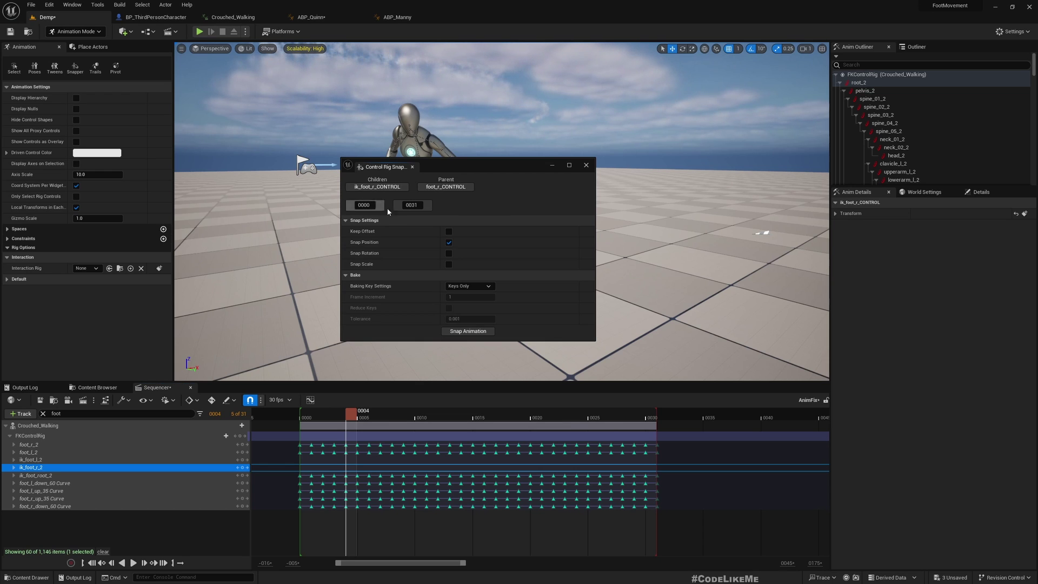
click(466, 331)
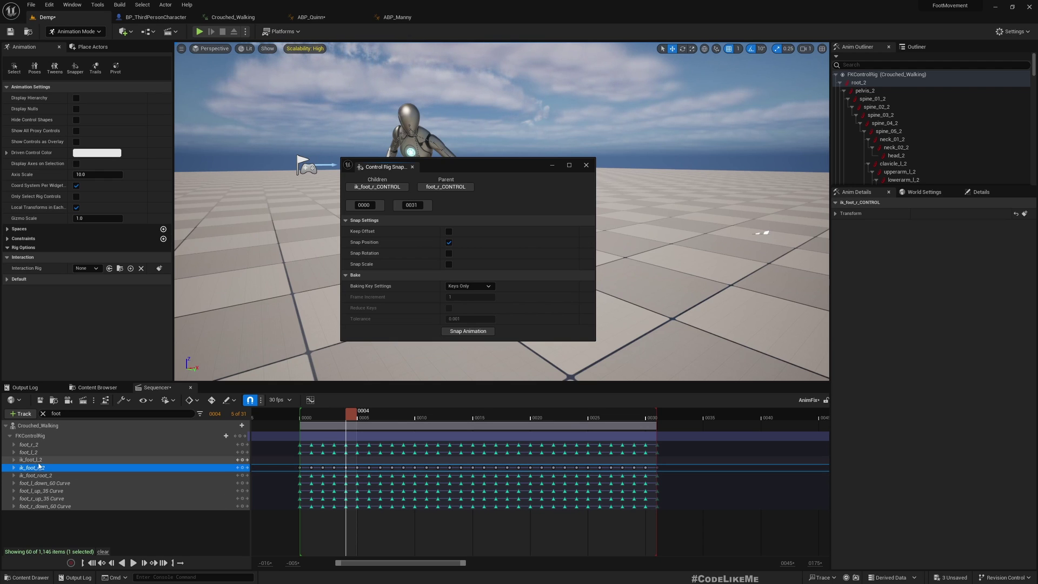
Snap ik_foot_l_CONTROL to parent foot_l_CONTROL, then close the Snapper
click(34, 452)
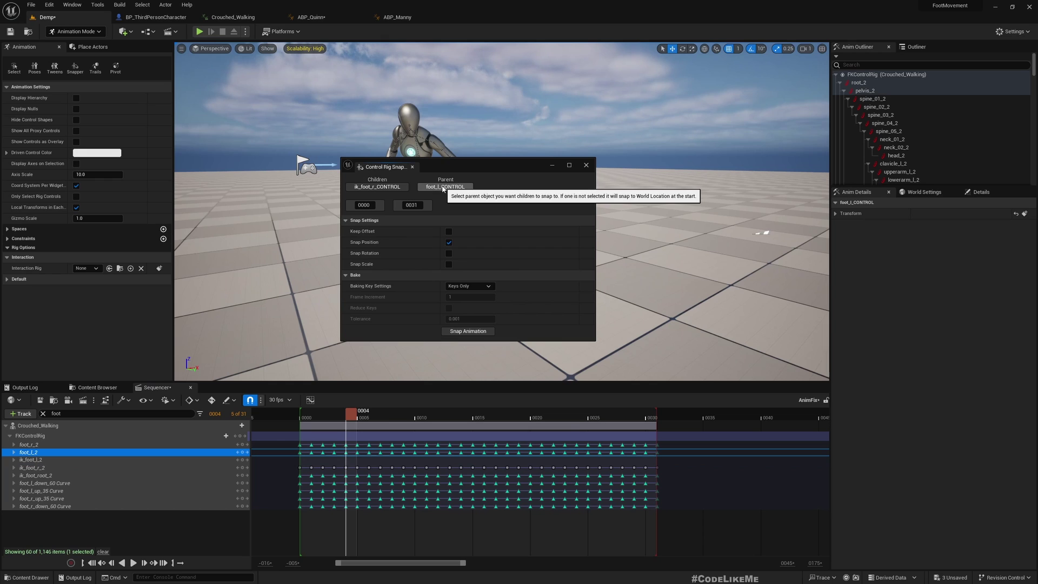
click(33, 461)
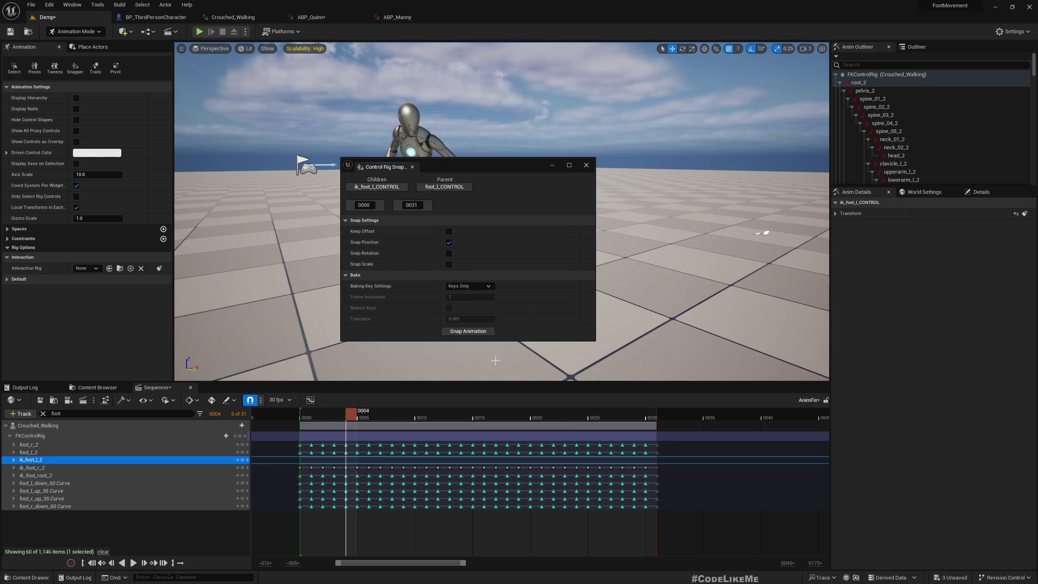
click(461, 331)
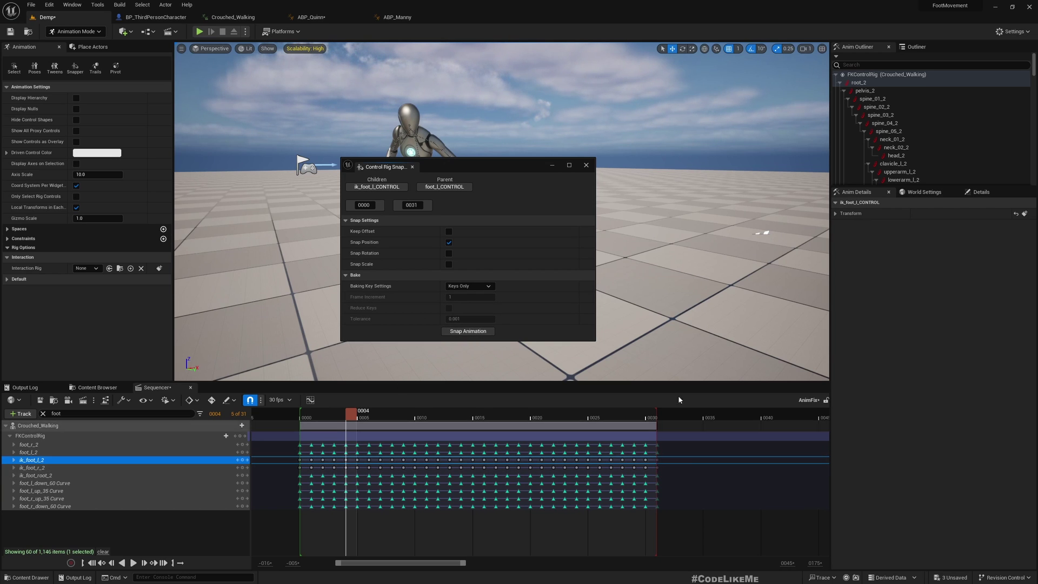
click(588, 166)
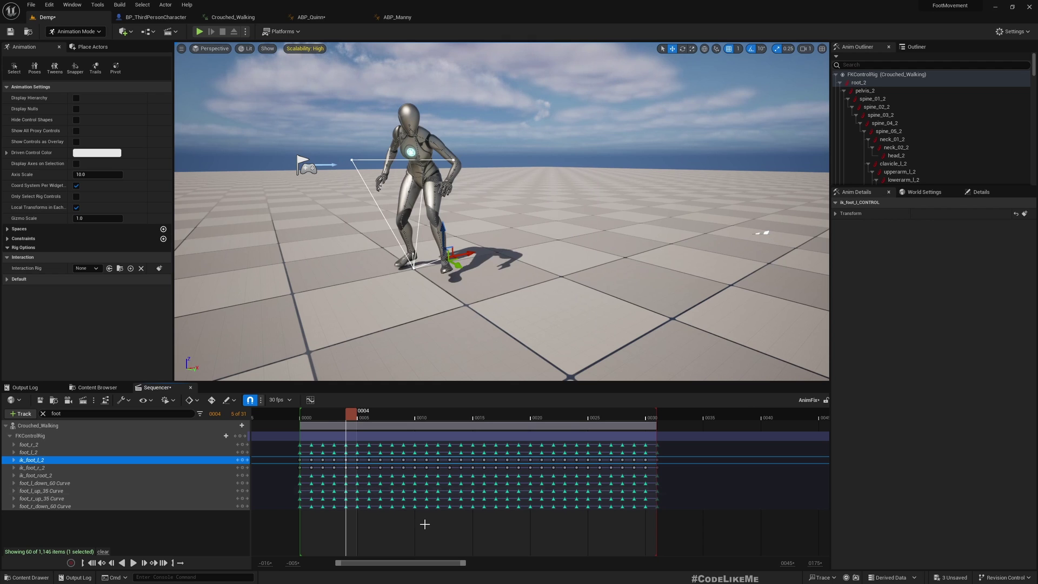
Scrub the timeline up close to confirm the IK controls follow the feet
drag(350, 425, 450, 424)
right_drag(385, 314, 385, 320)
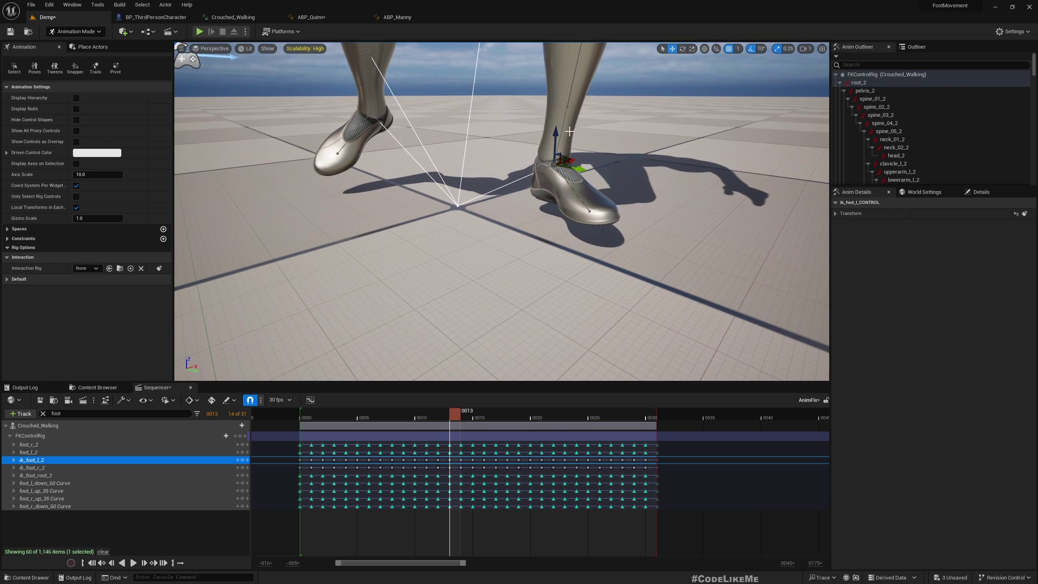
drag(454, 418, 340, 437)
scroll(391, 304, down, 5)
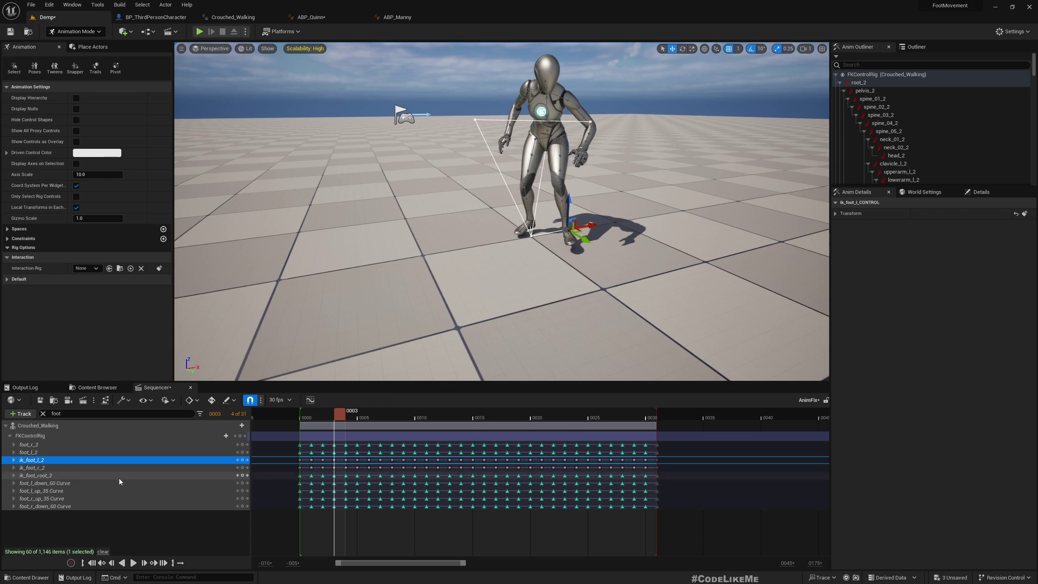
Export the Crouched_Walking track as CrouchedIKFixed into the Quinn animations folder and open it
right_click(42, 428)
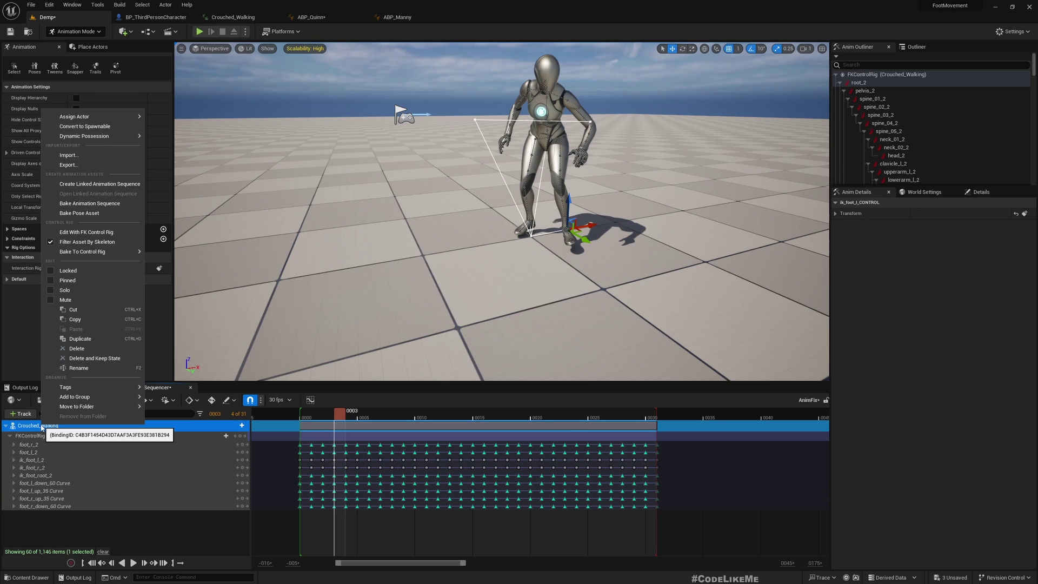
click(100, 204)
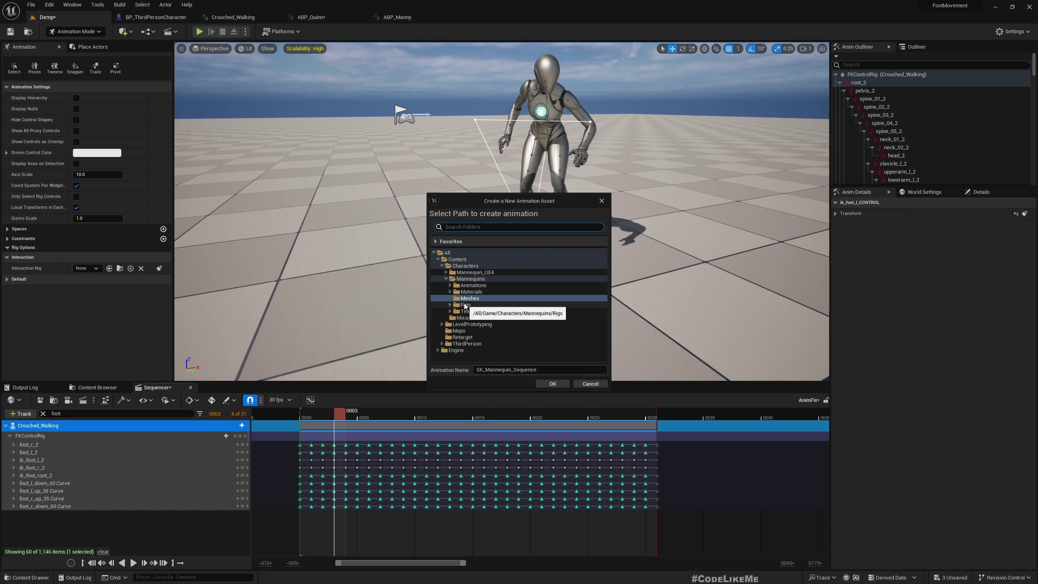
click(450, 285)
click(471, 298)
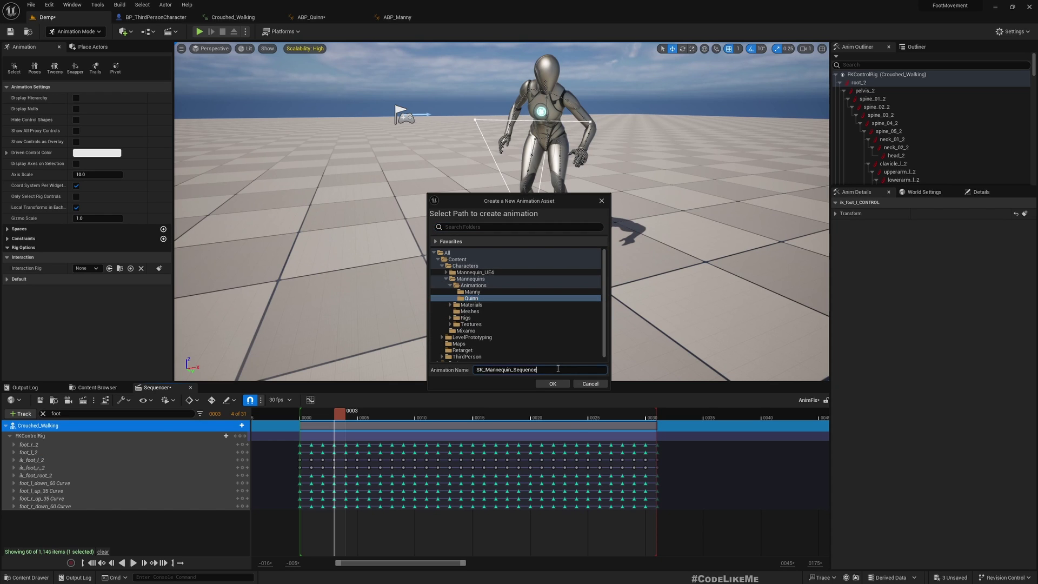
text(CrouchedIKFixed)
click(539, 384)
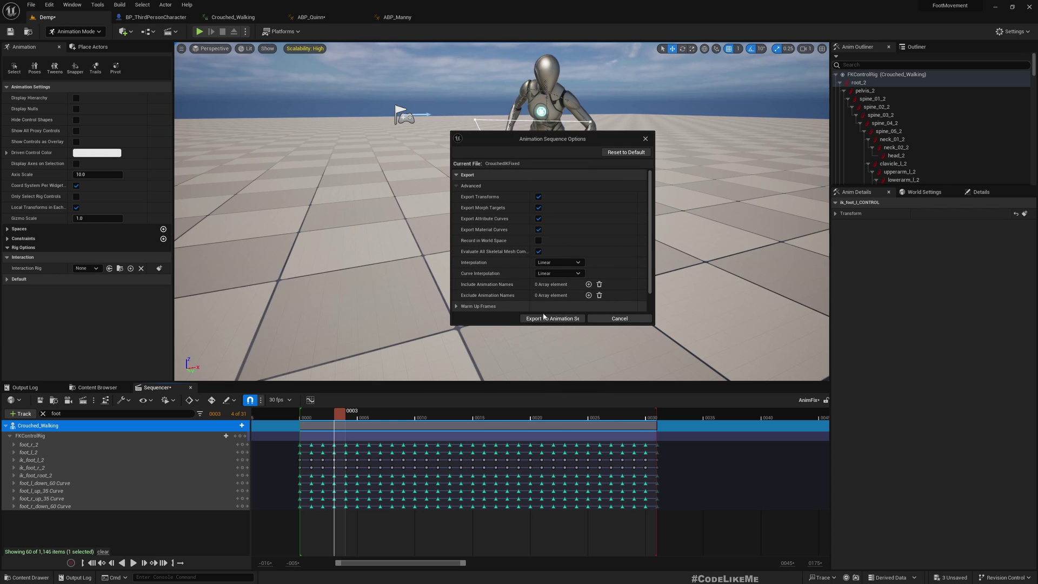
click(562, 319)
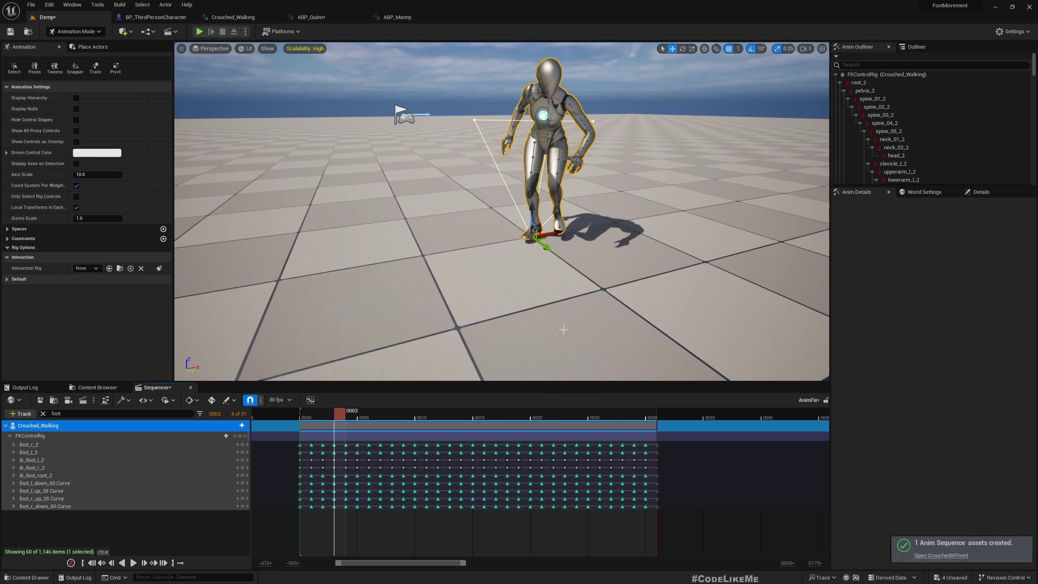
click(941, 556)
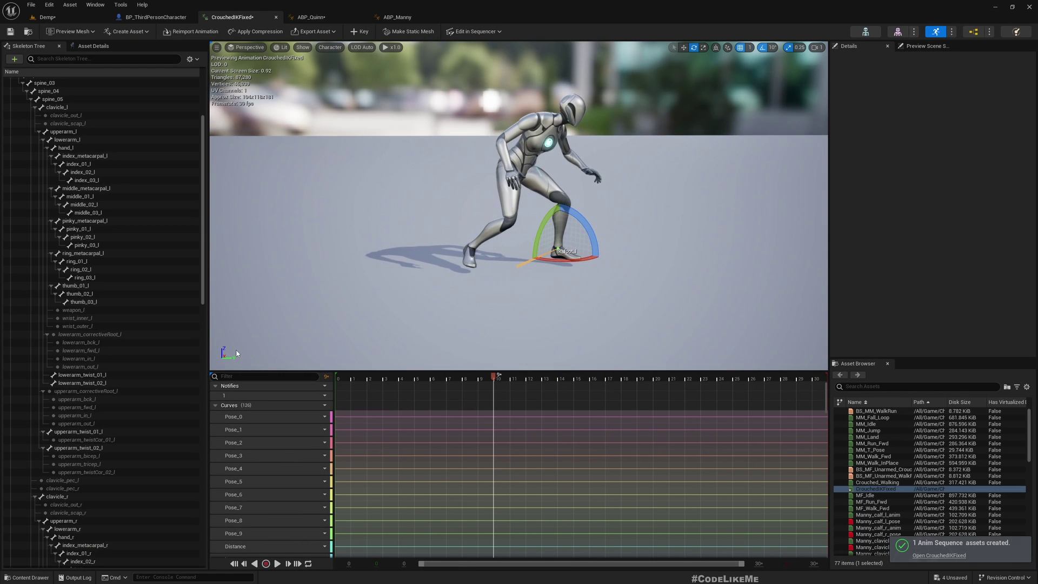
Preview CrouchedIKFixed with ik_foot_l selected, pause it, and go back to the Demp level
scroll(119, 211, up, 5)
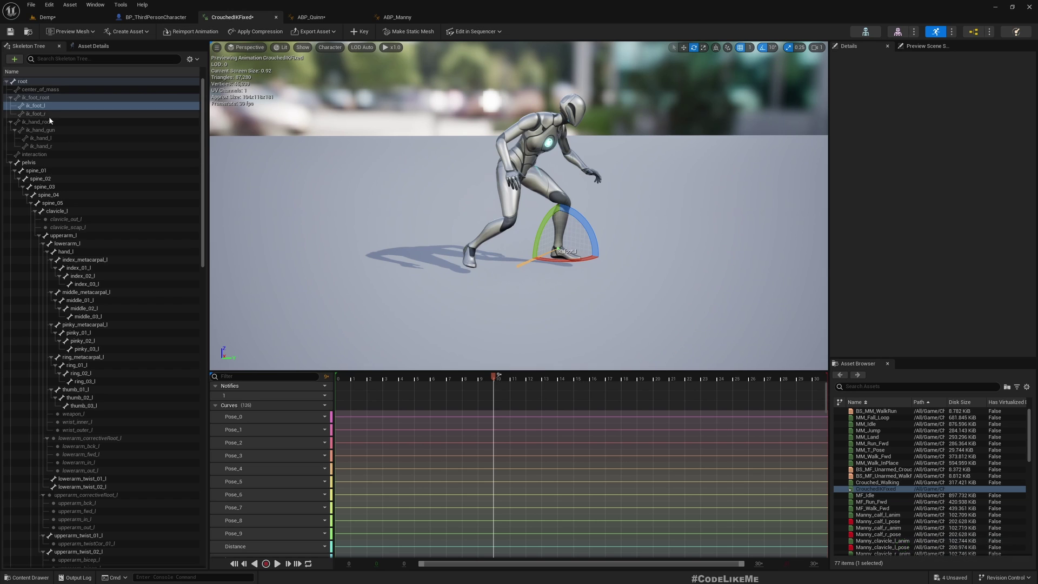
click(35, 105)
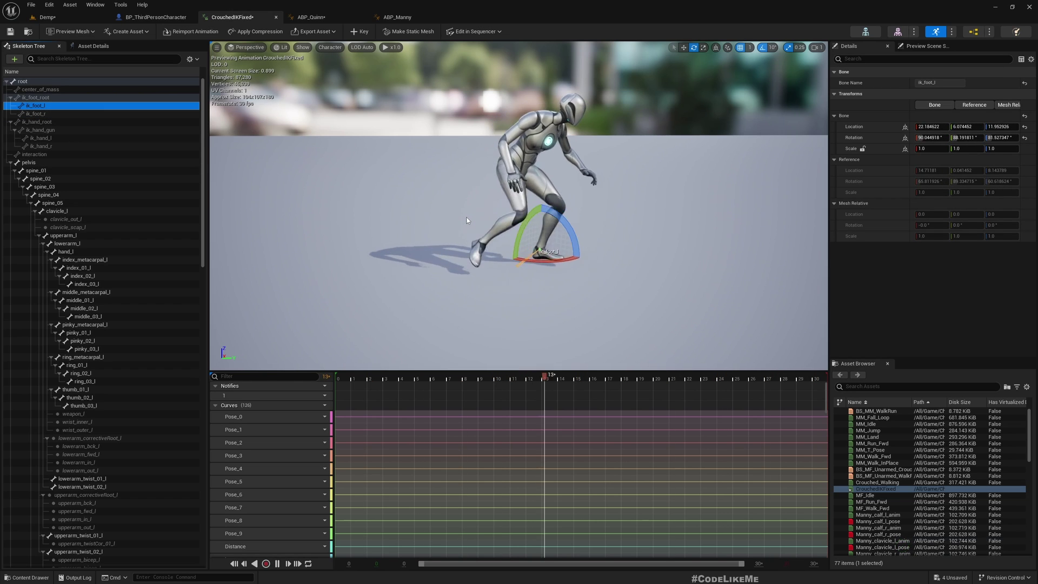
key(space)
click(47, 17)
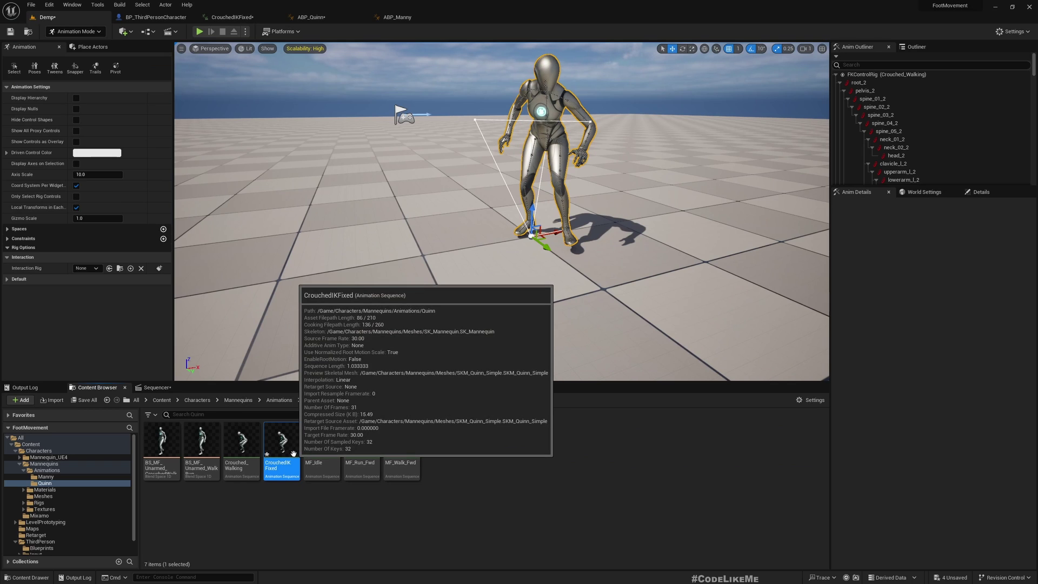
Swap the BS_MF_Unarmed_CrouchedWalk sample's animation to CrouchedIKFixed, found by searching 'ikf'
double_click(162, 441)
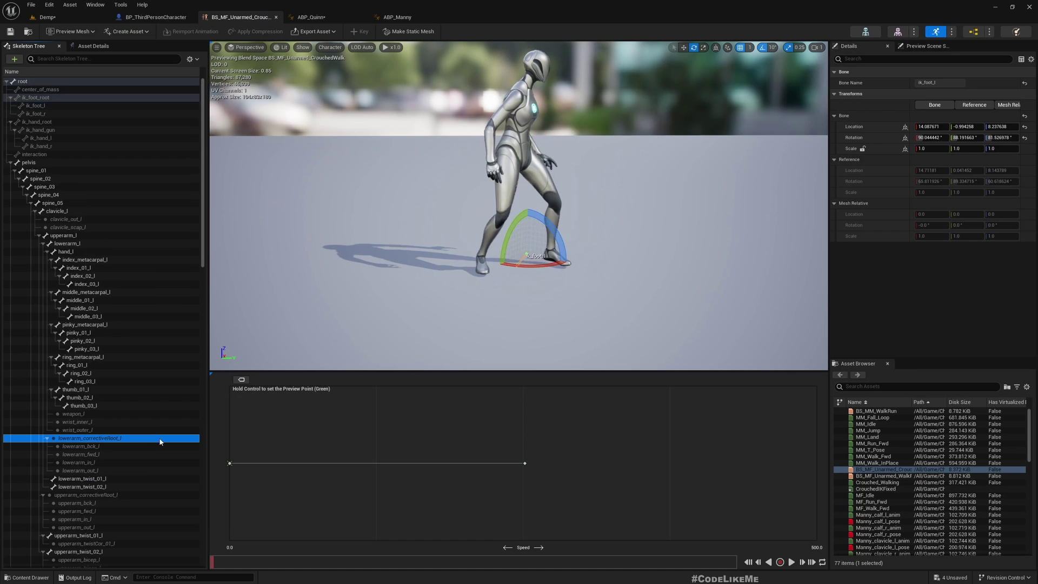
right_click(523, 464)
click(865, 387)
text(l)
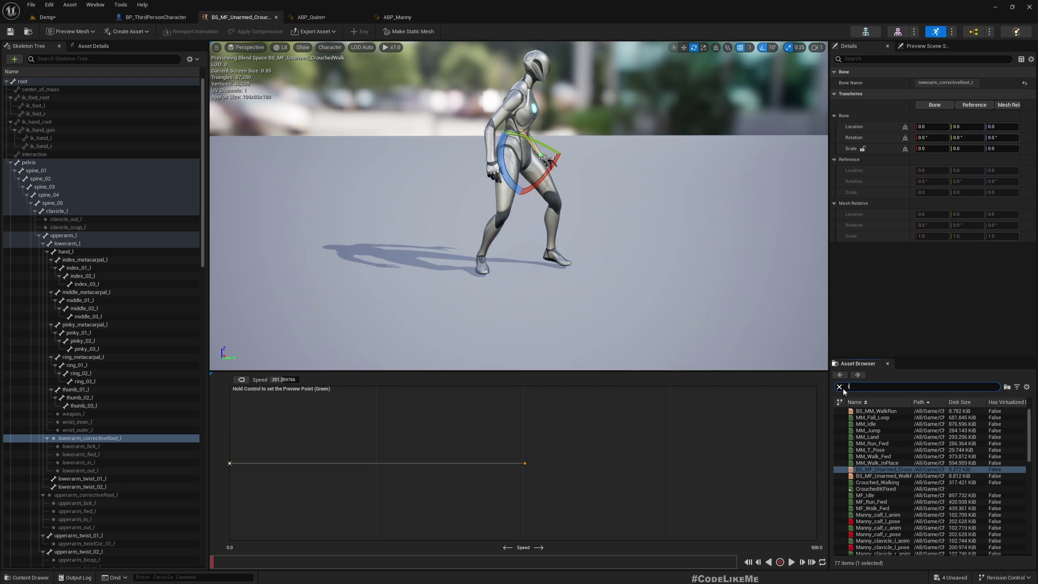
text(k fi)
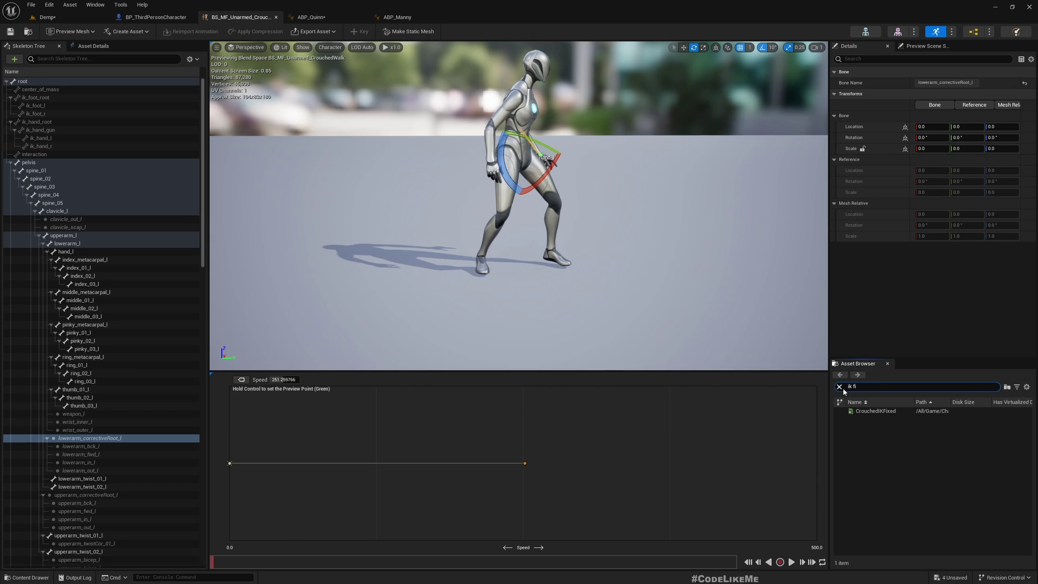
right_click(528, 466)
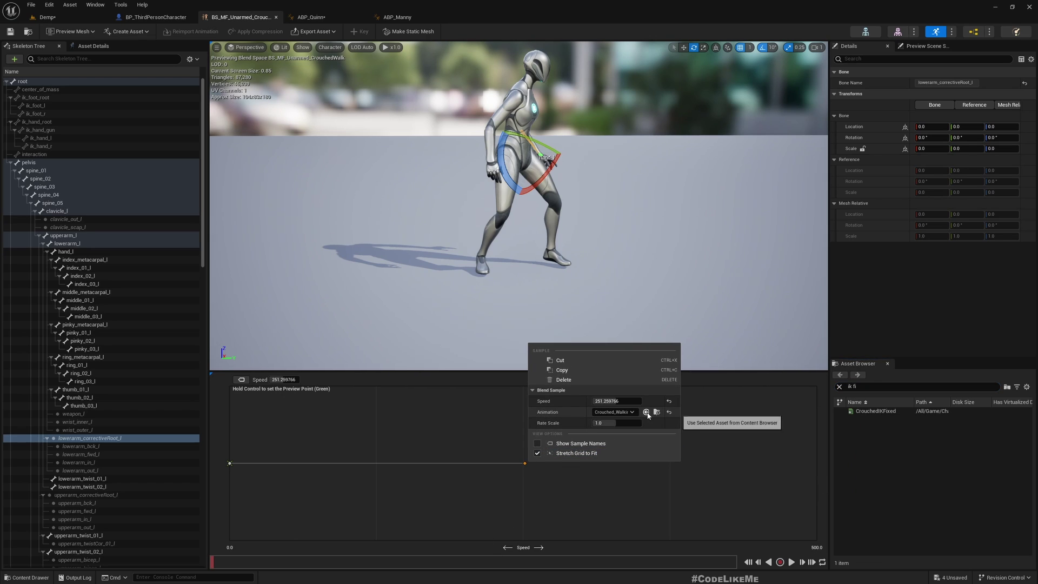
click(615, 412)
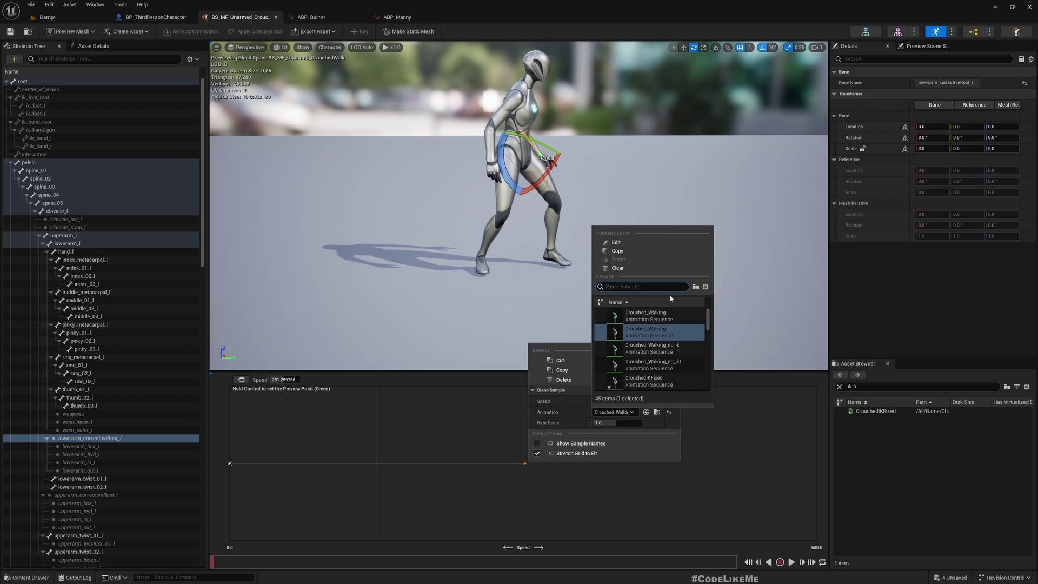
mouse_move(658, 313)
text(ikf)
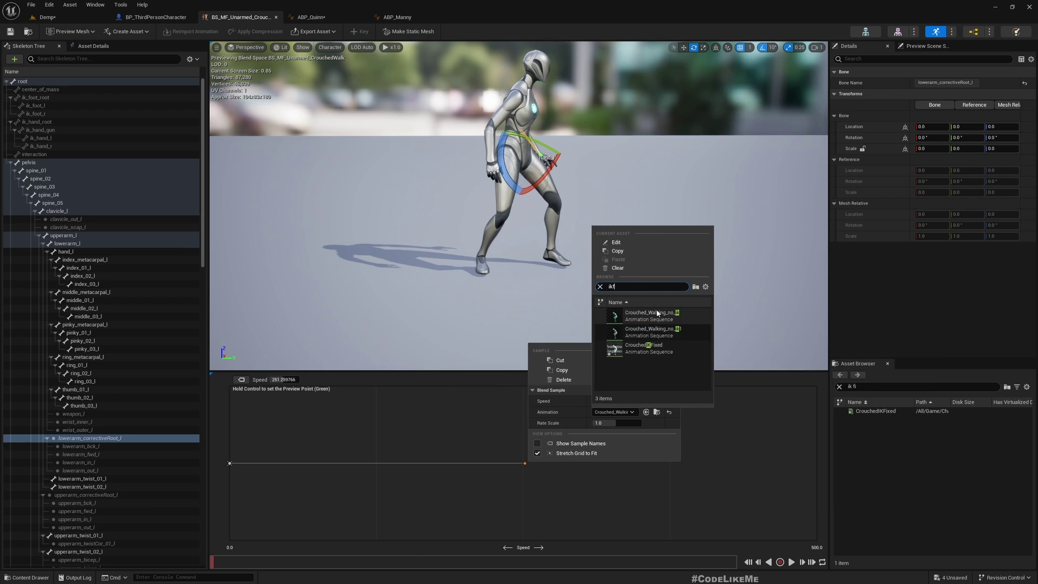
click(652, 316)
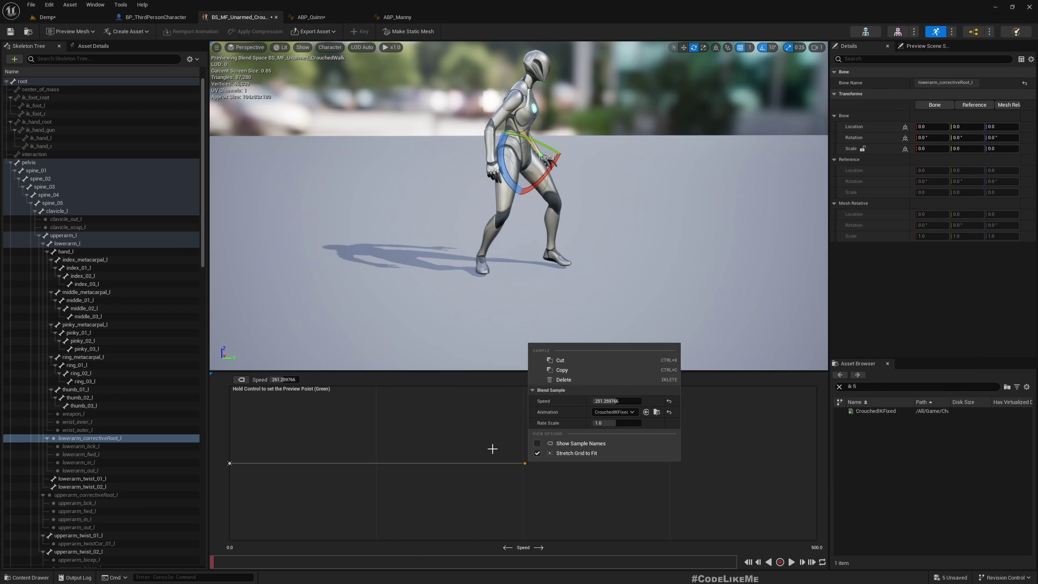
click(47, 18)
Play-test the level moving the character, stop, and switch to BP_ThirdPersonCharacter
click(200, 31)
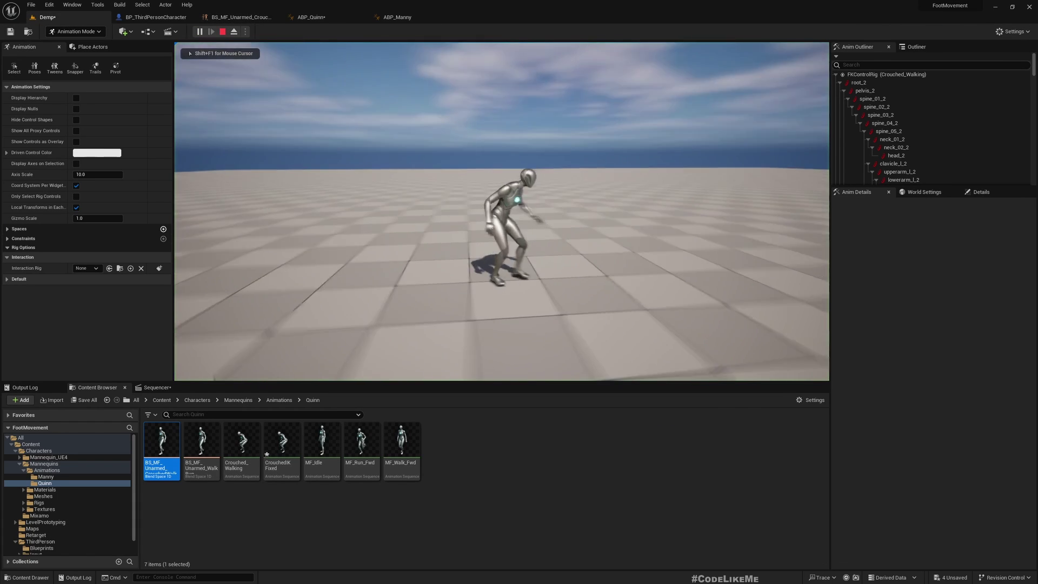
key(d)
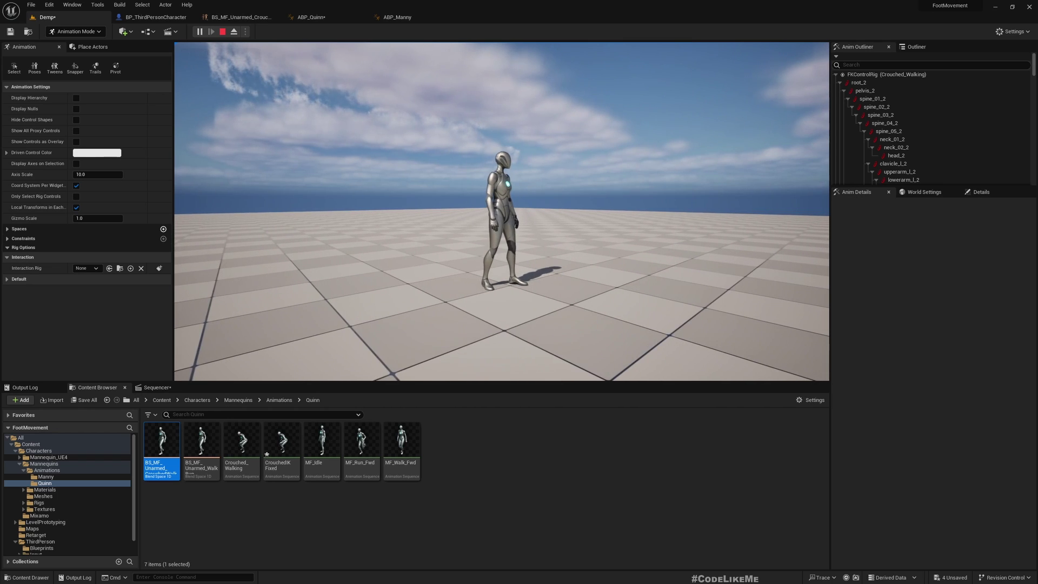
key(Escape)
click(143, 18)
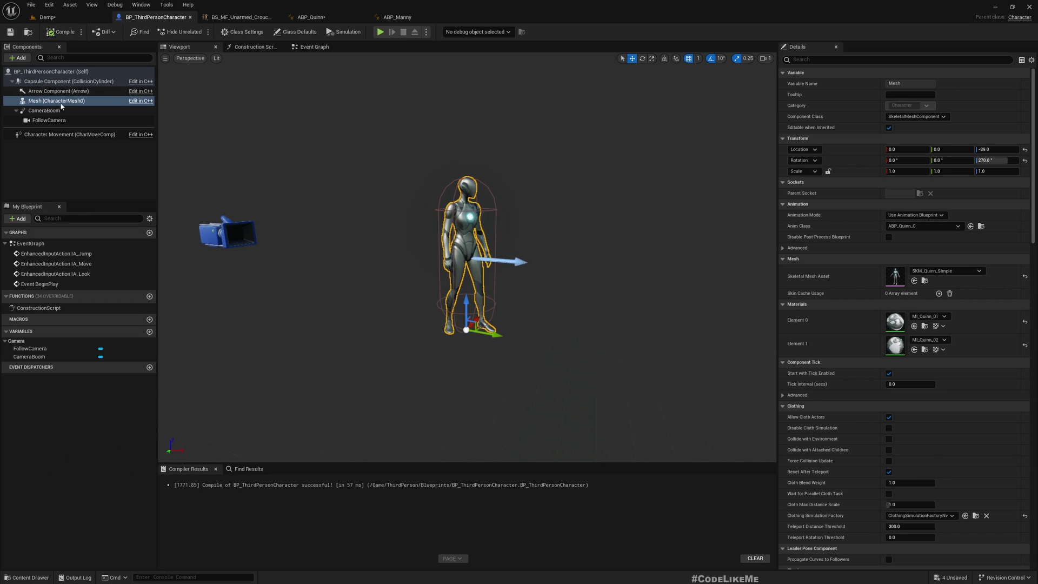
Review the Character Movement component, then play the level full-screen and walk to test the crouched walk
click(54, 134)
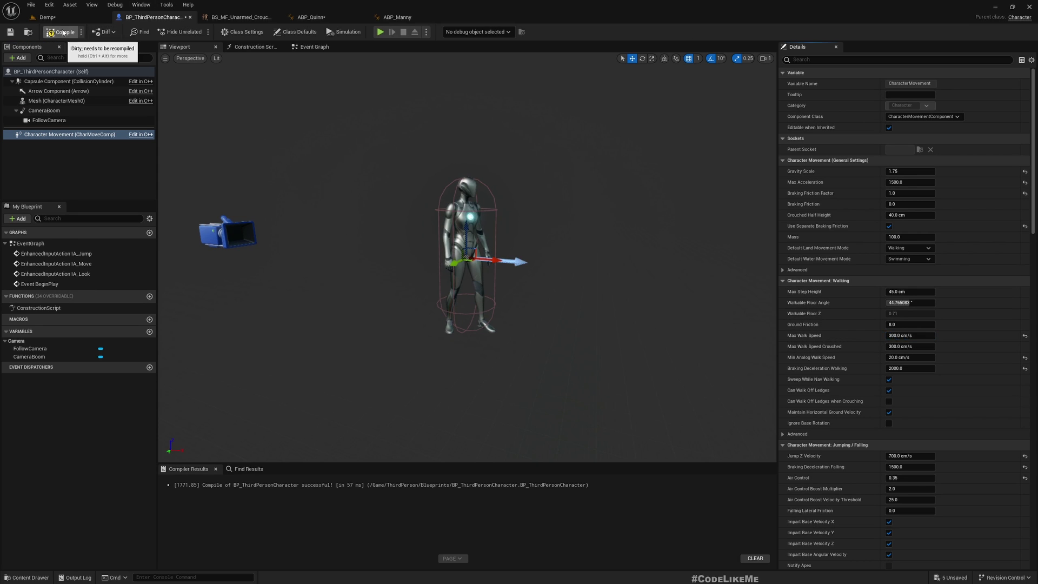
click(46, 16)
key(F11)
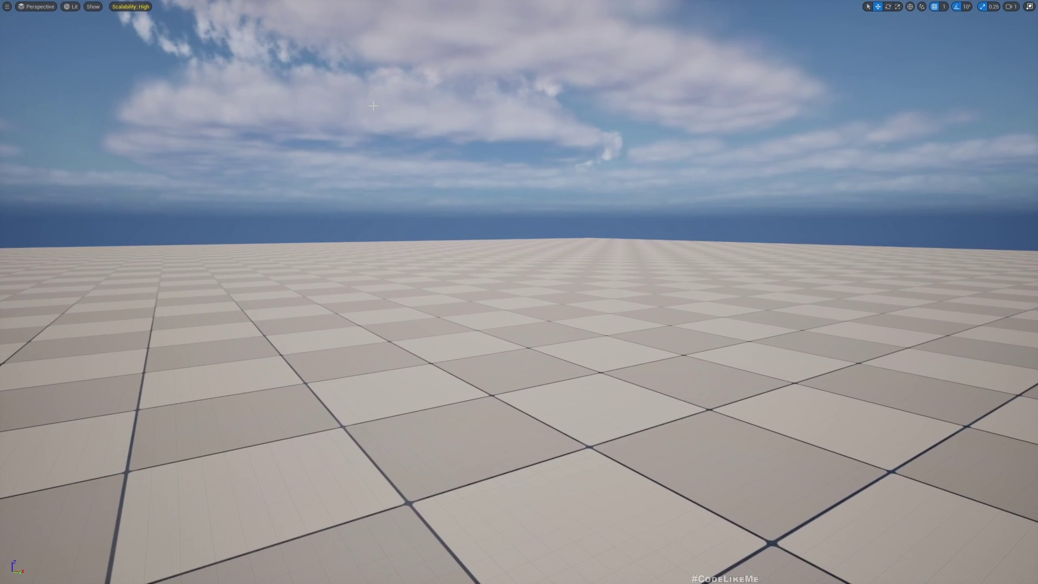
key(alt+p)
key(w)
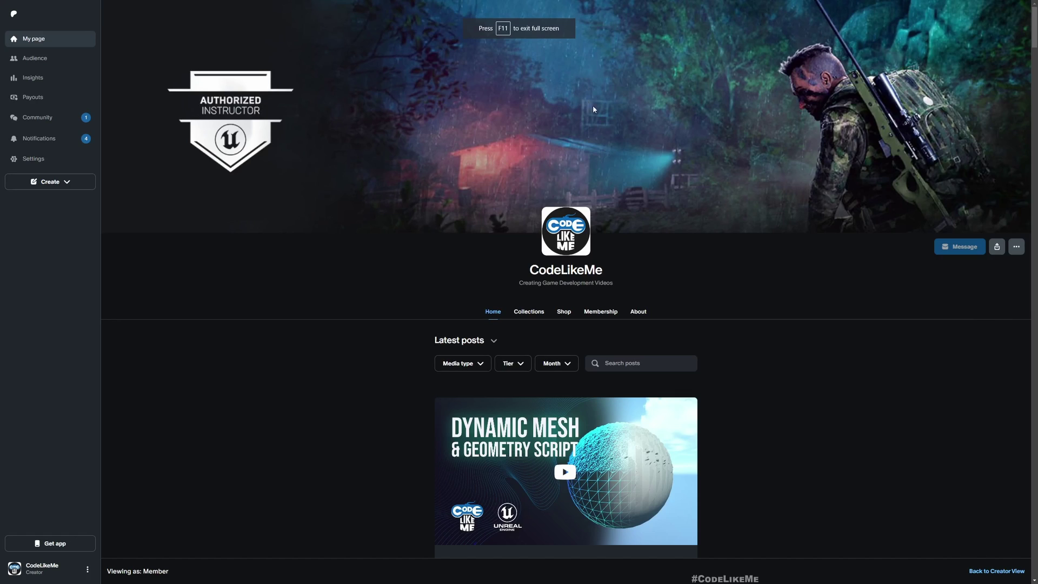
Scroll the CodeLikeMe Latest posts feed down to the November 30 Compass Bar Update post
scroll(642, 176, down, 6)
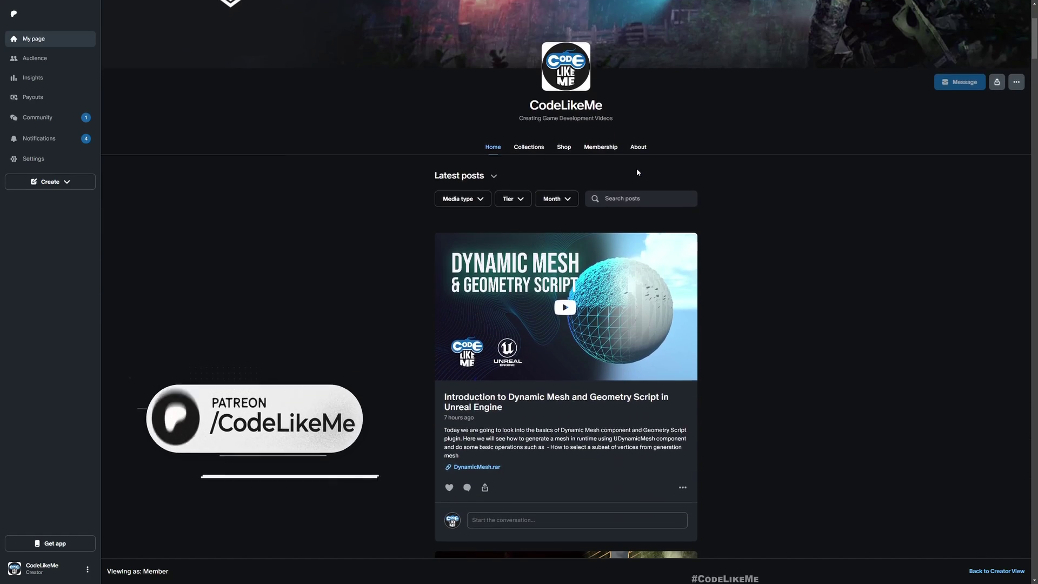
scroll(638, 173, down, 13)
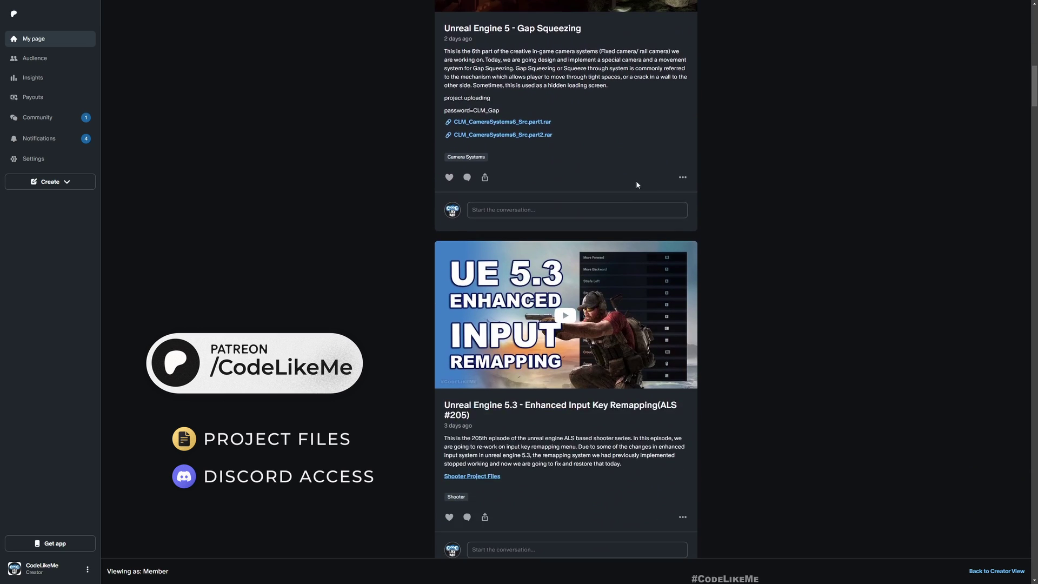
scroll(640, 187, down, 12)
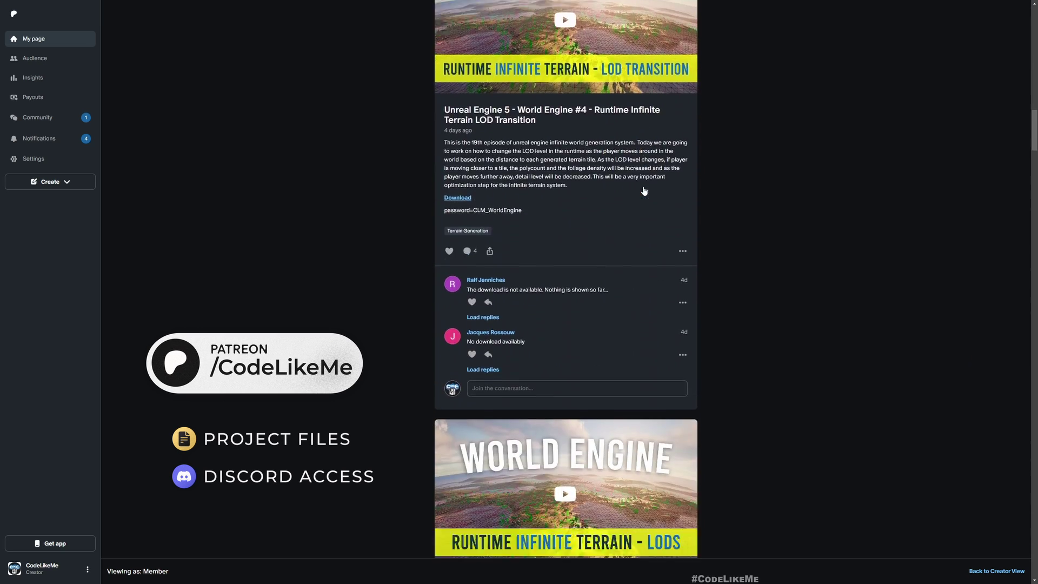
scroll(643, 190, down, 14)
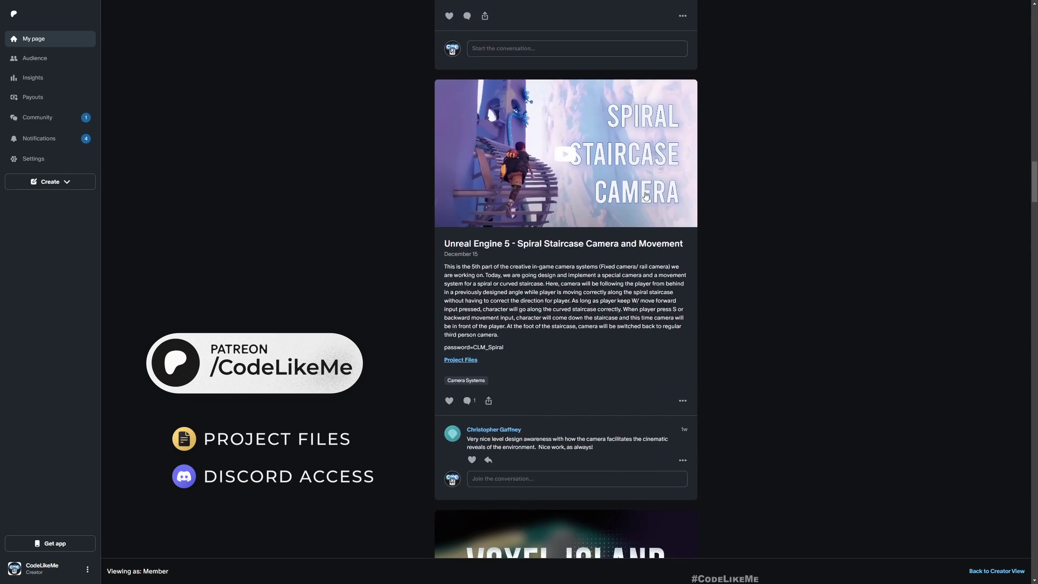
scroll(650, 217, down, 17)
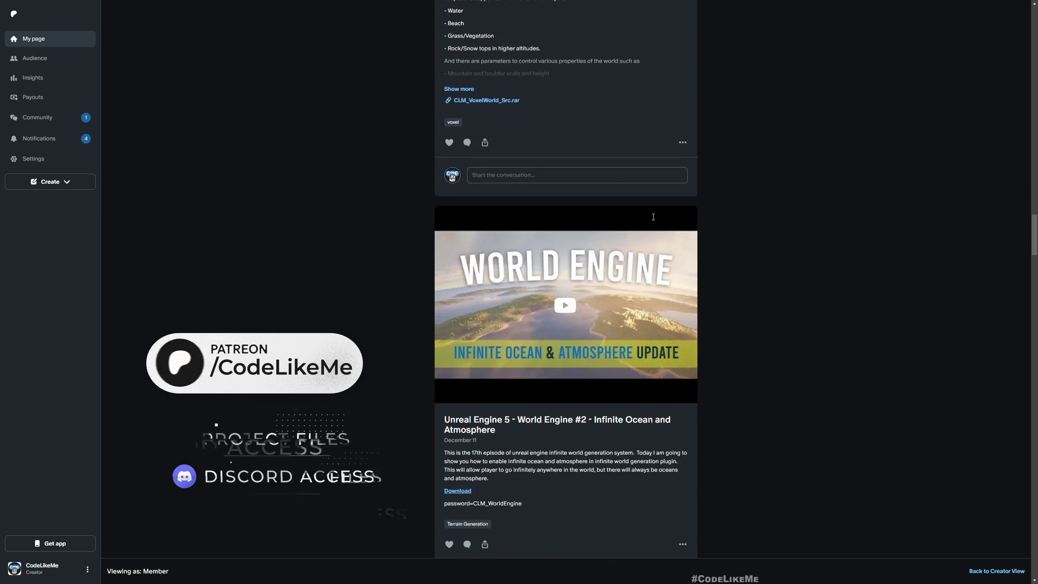
scroll(653, 231, down, 18)
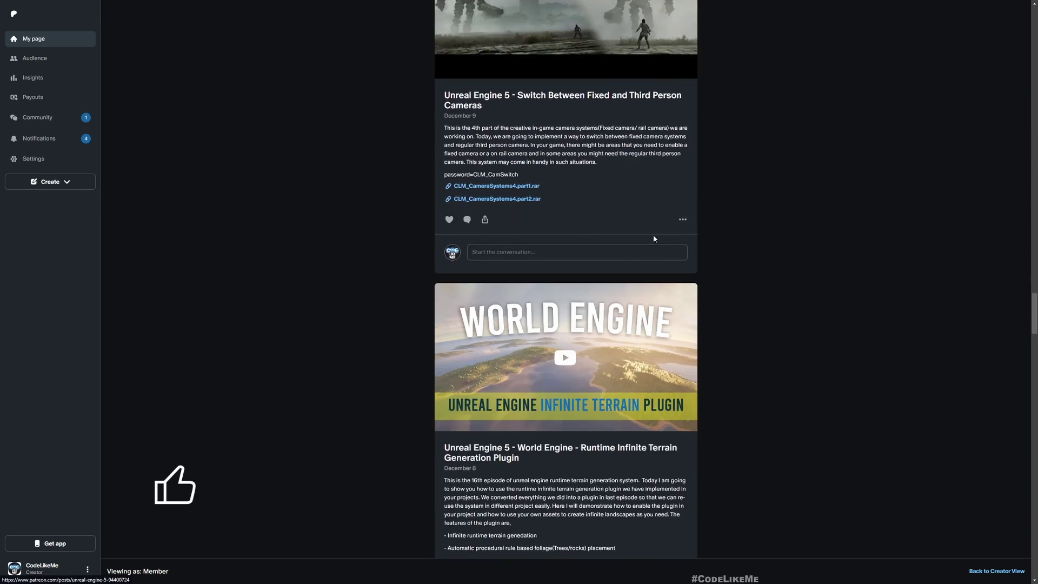
scroll(653, 238, down, 18)
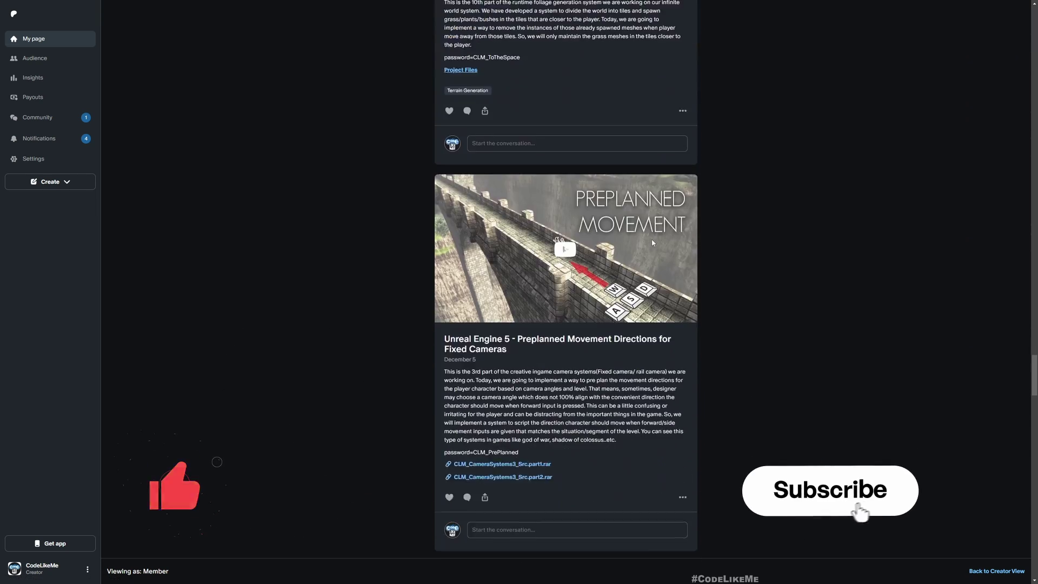
scroll(650, 246, down, 15)
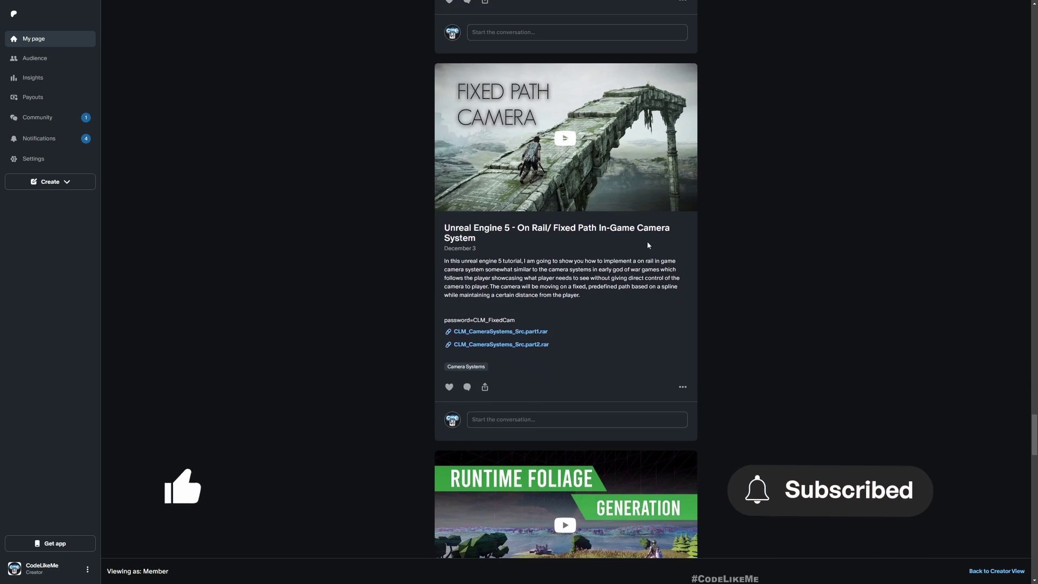
scroll(648, 243, down, 15)
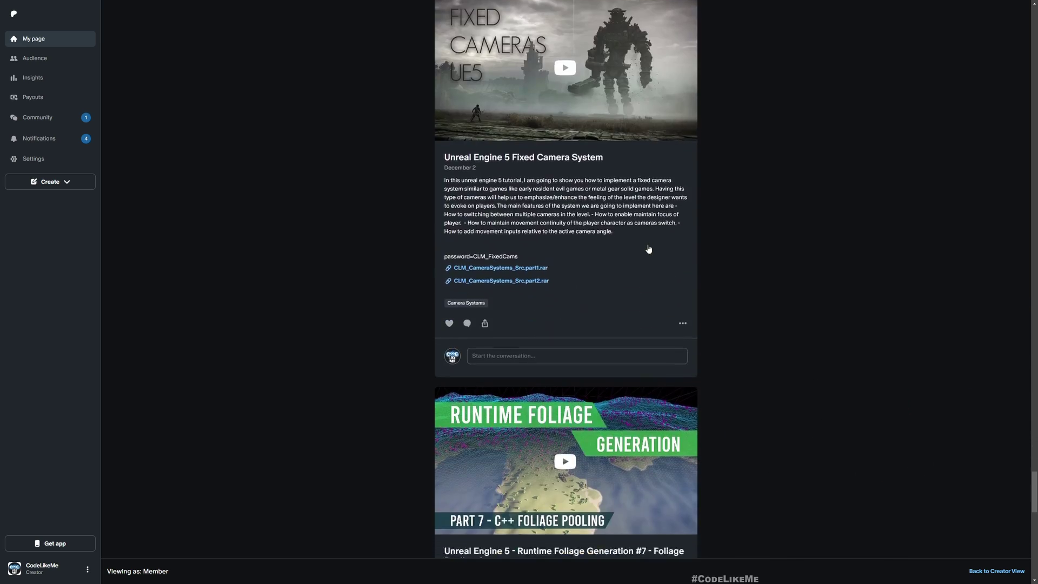
scroll(644, 250, down, 12)
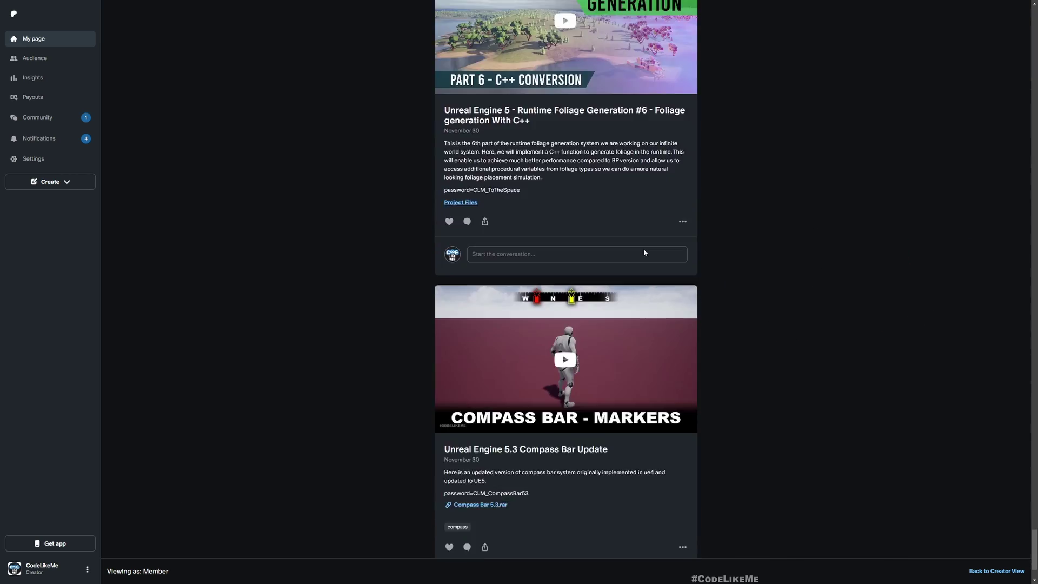